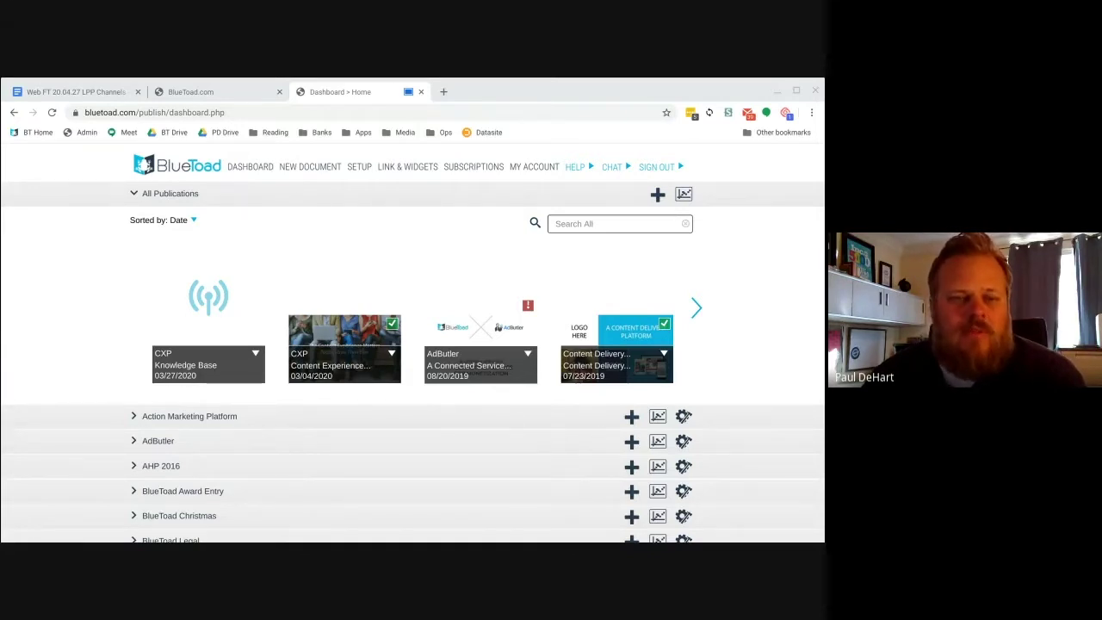
Step: Open the LilyPad Pro setup for the BlueToad™ publication
scroll(420, 304, "down", 2)
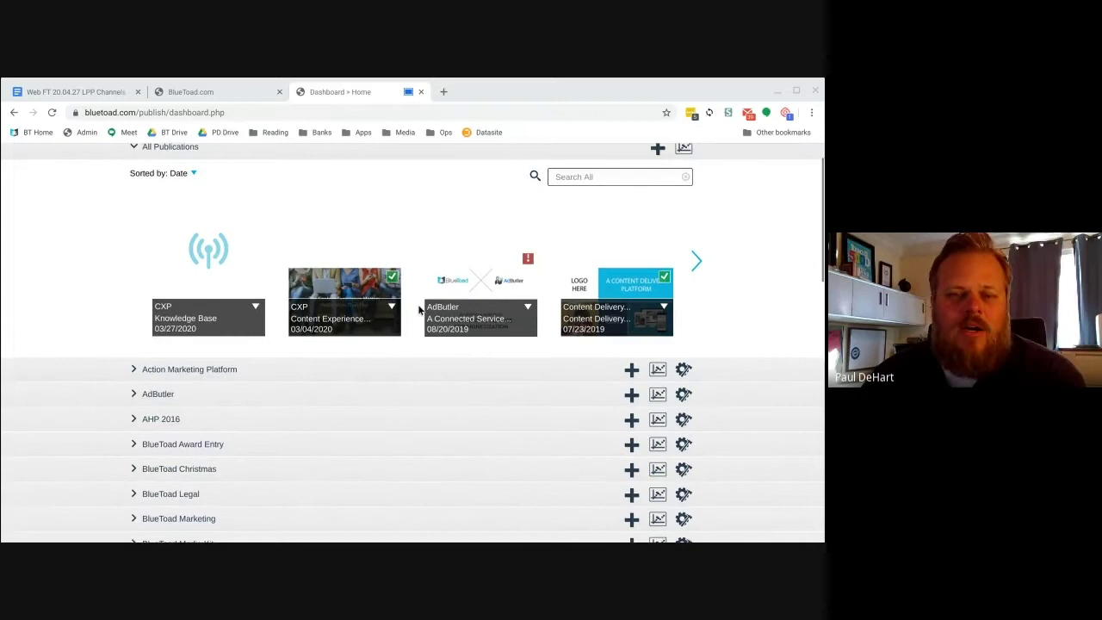
scroll(429, 368, "down", 4)
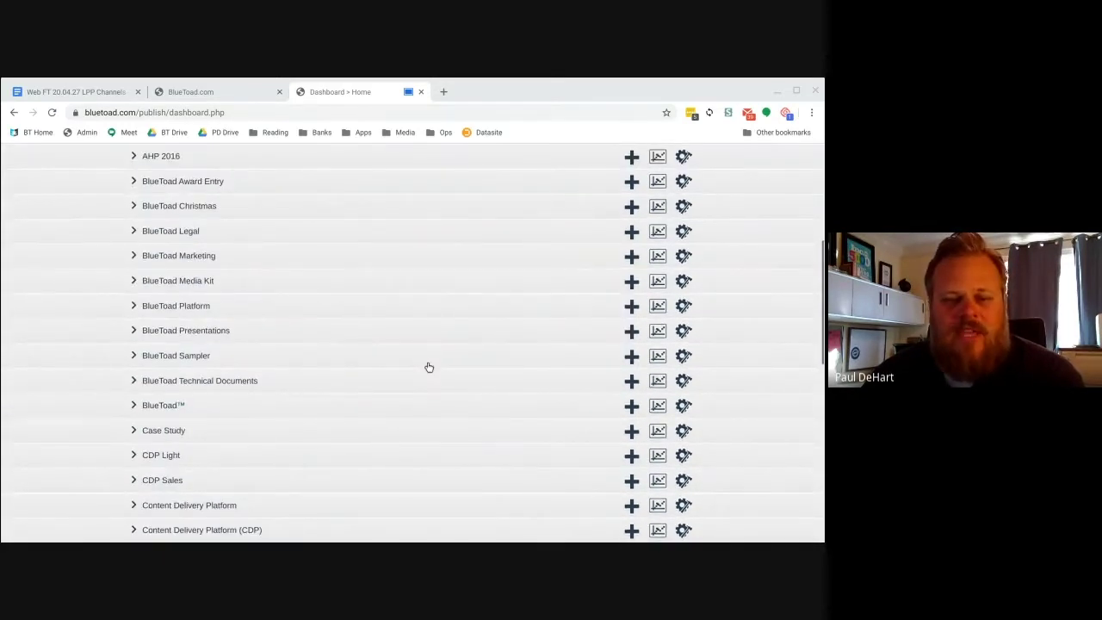
left_click(684, 406)
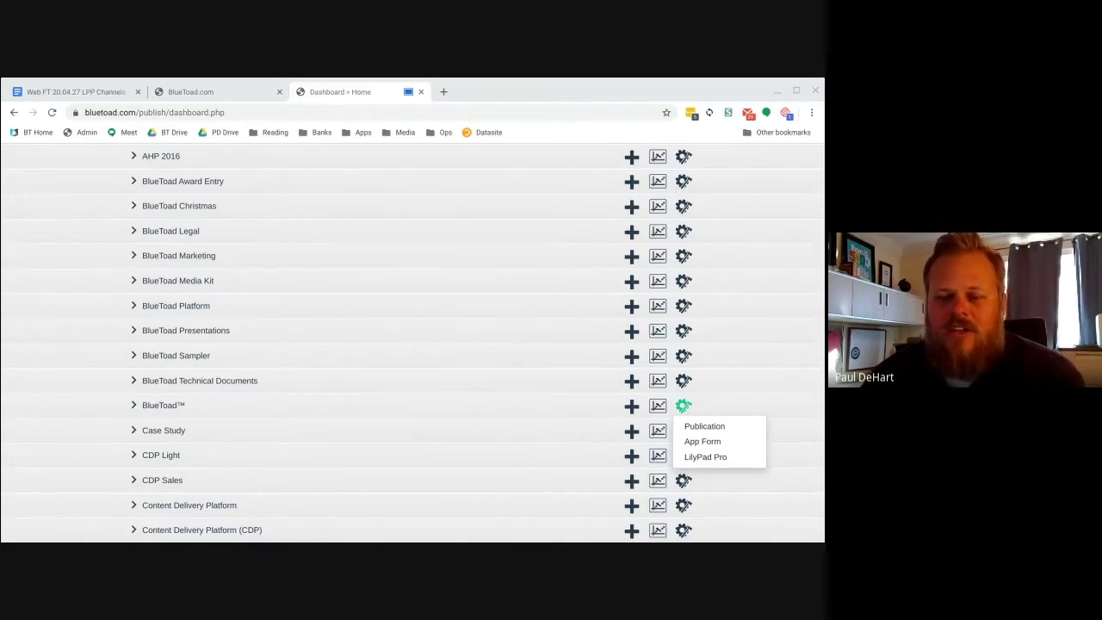
left_click(702, 458)
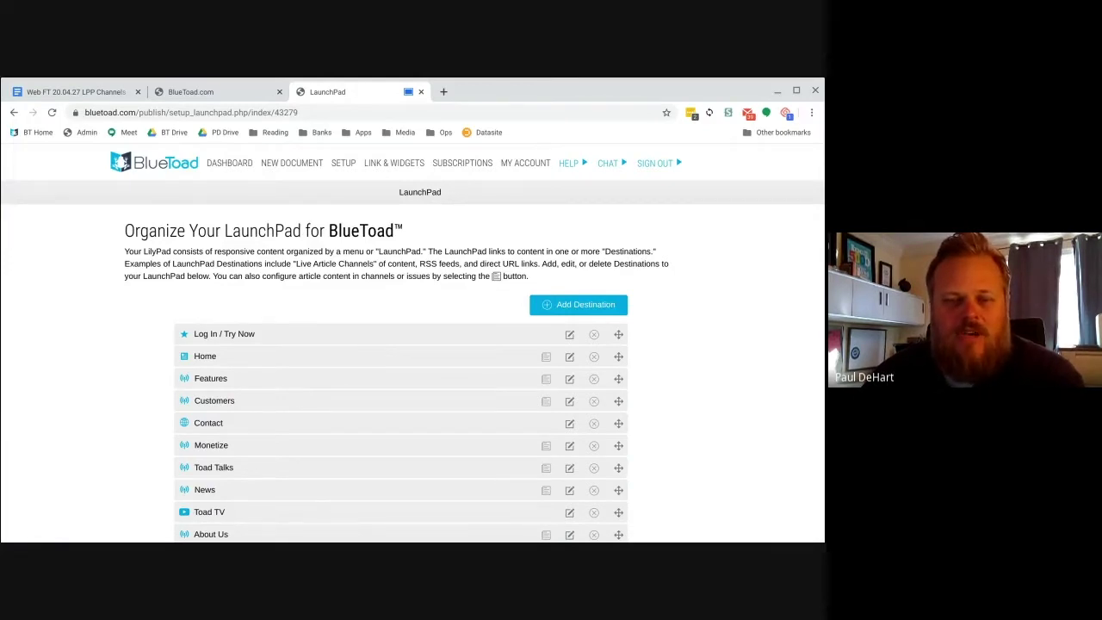
Step: Examine the LaunchPad destinations, the available destination types and the Live Article Channel configuration, and return to the LaunchPad without adding one
scroll(374, 381, "down", 2)
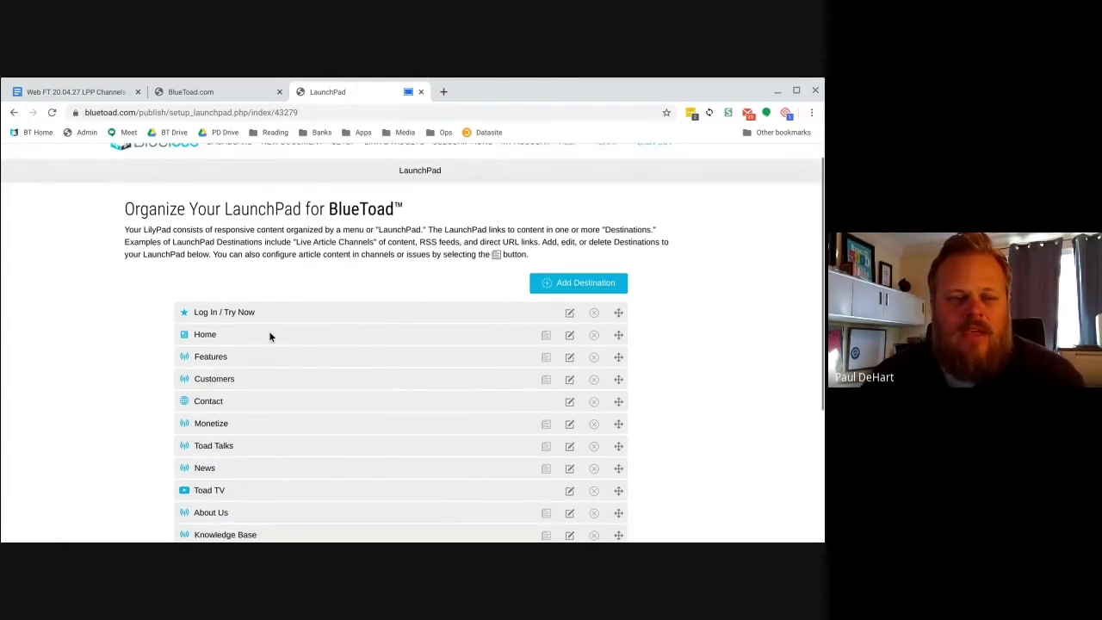
scroll(349, 395, "down", 2)
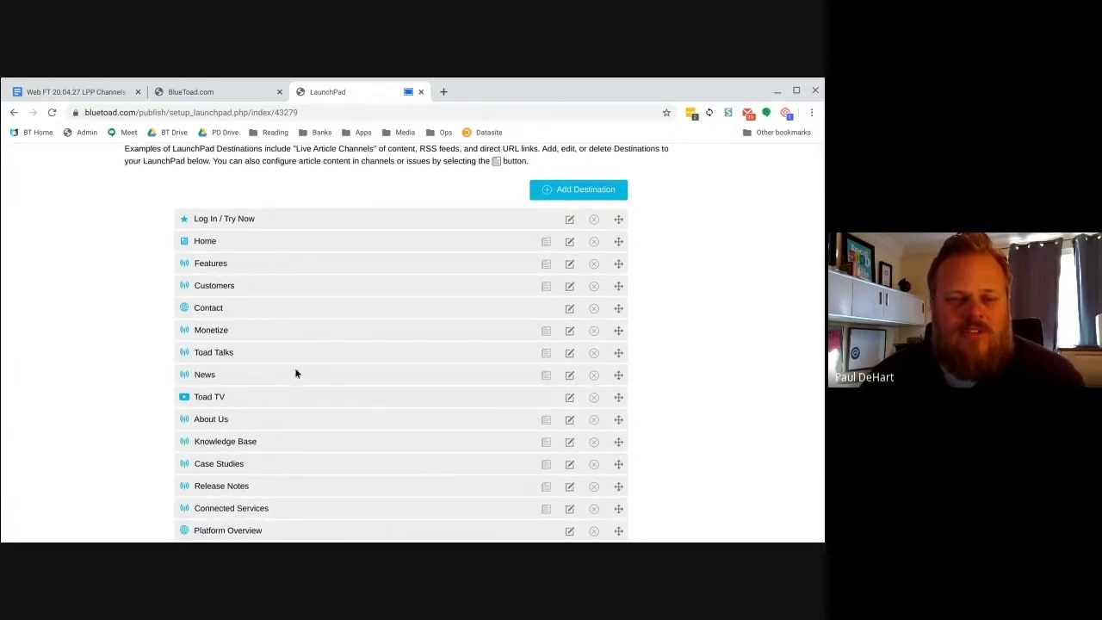
scroll(385, 352, "up", 2)
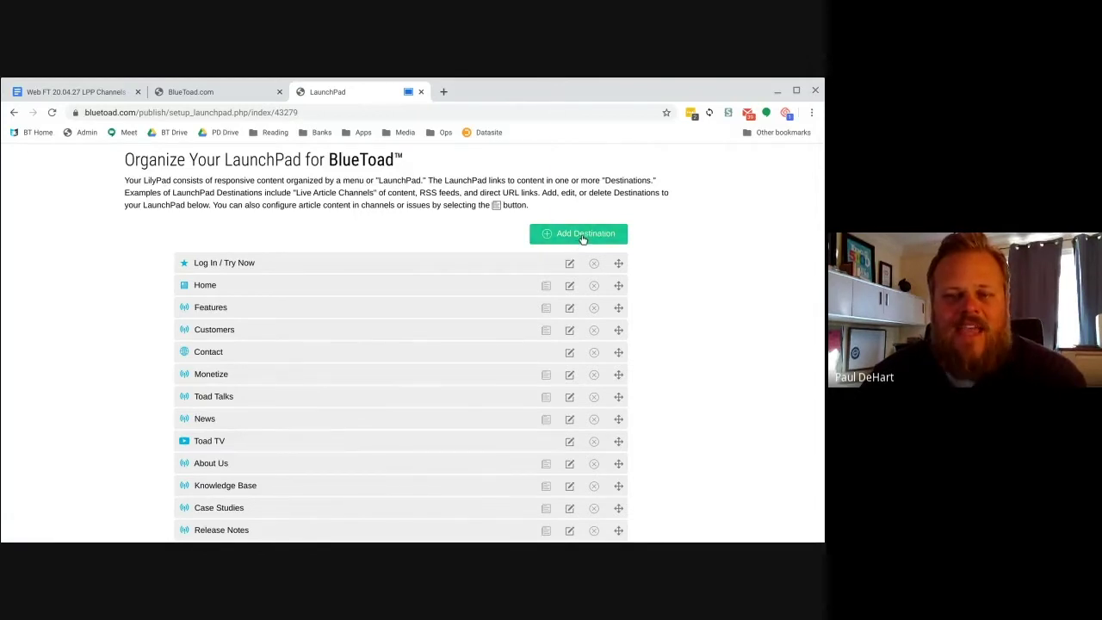
left_click(583, 237)
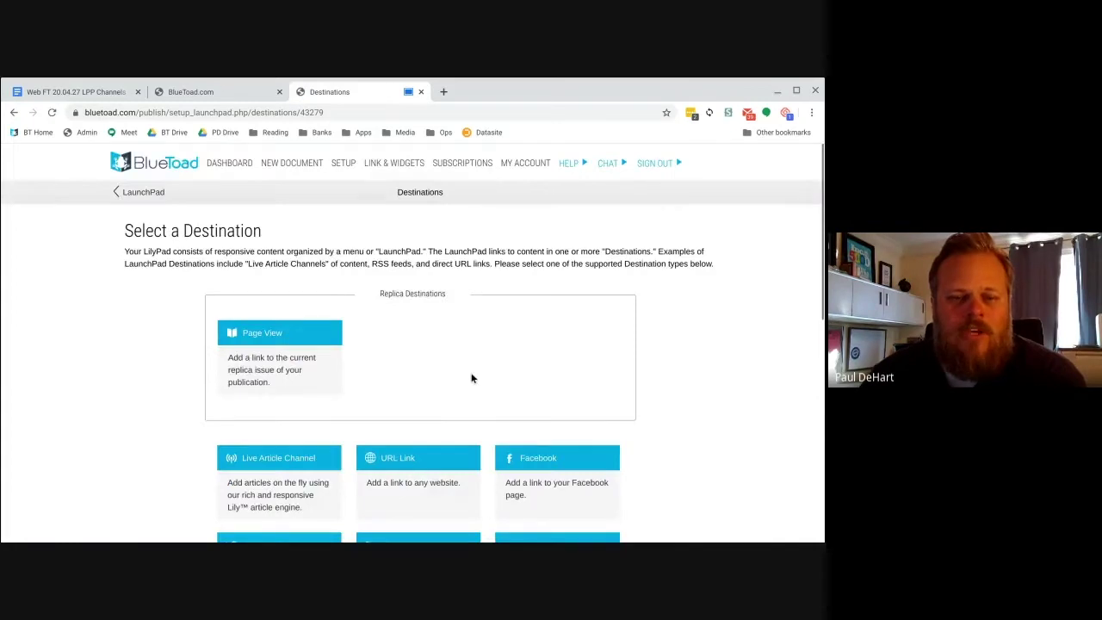
scroll(473, 377, "down", 2)
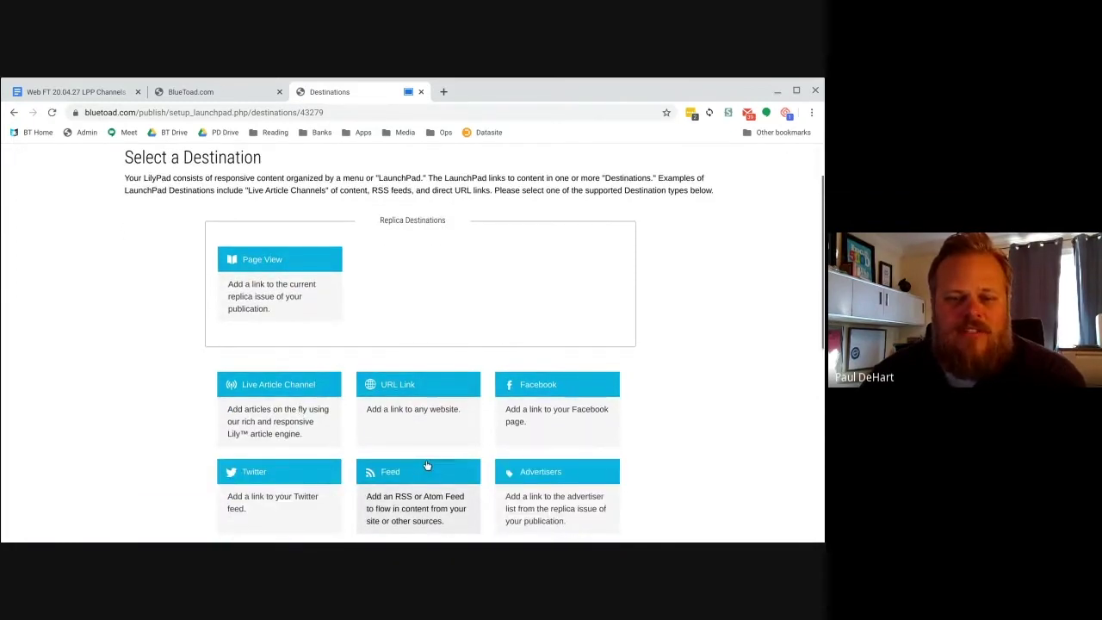
left_click(282, 390)
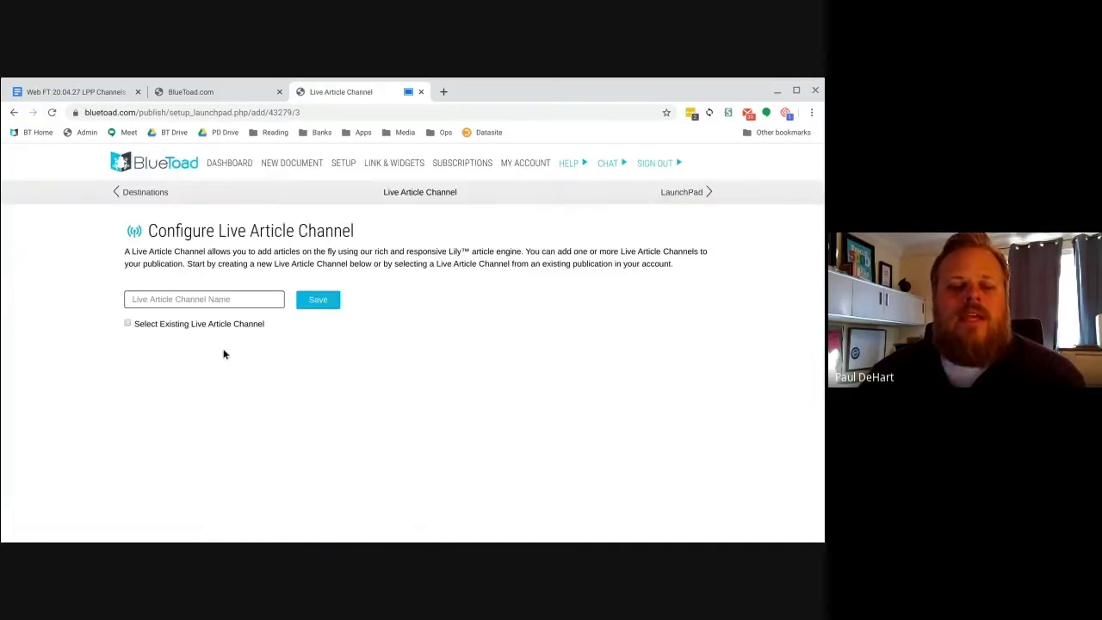
left_click(145, 193)
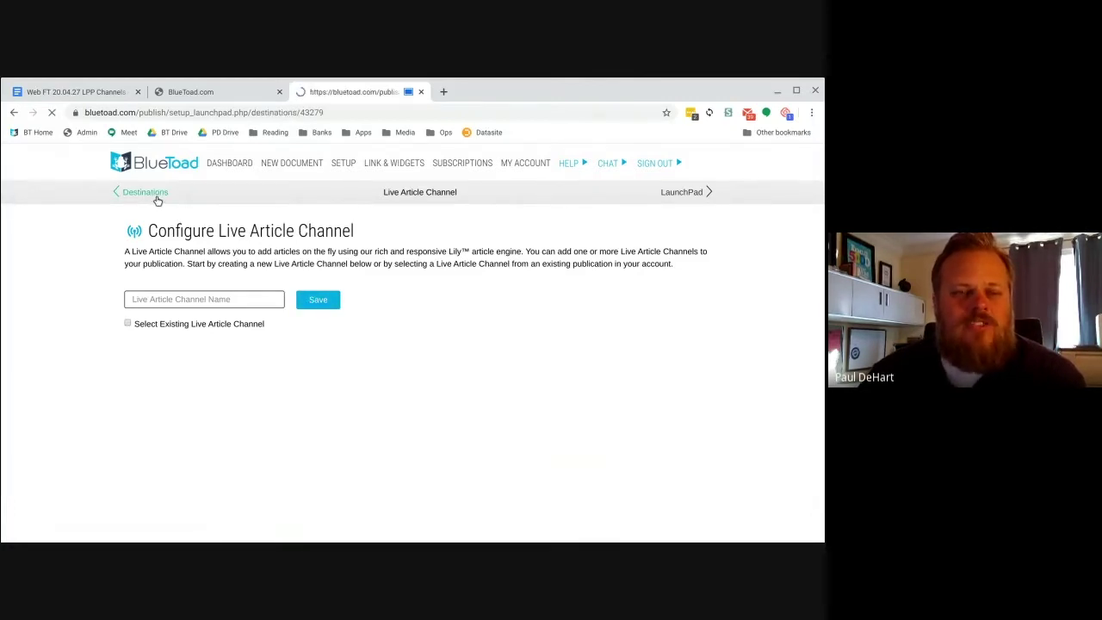
left_click(156, 196)
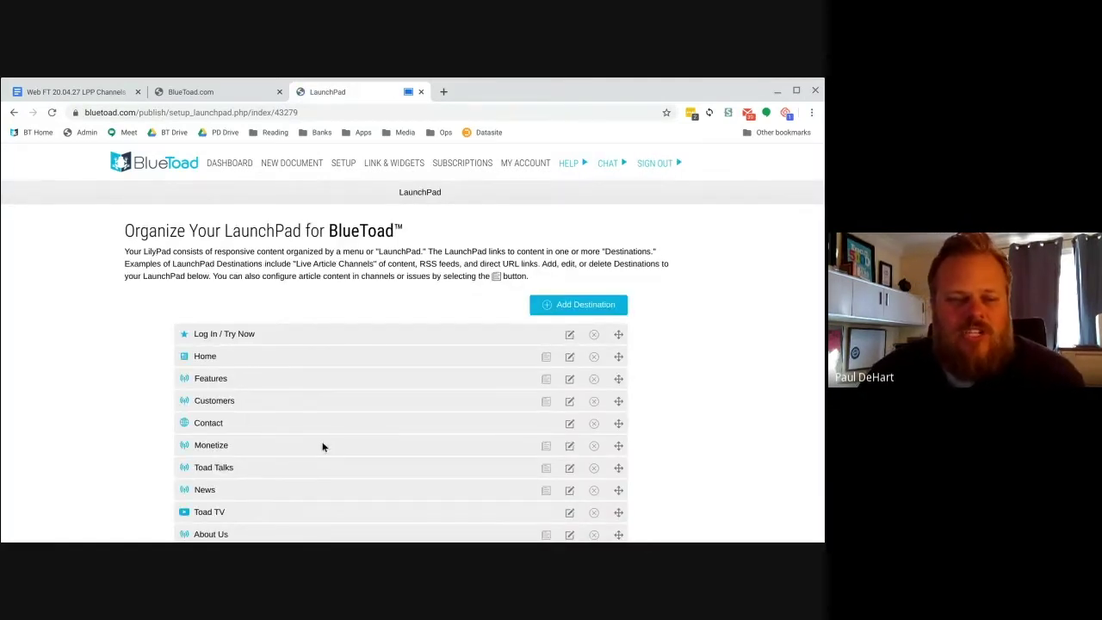
Step: Create a new article titled "Content Channels" in the Features channel
left_click(546, 379)
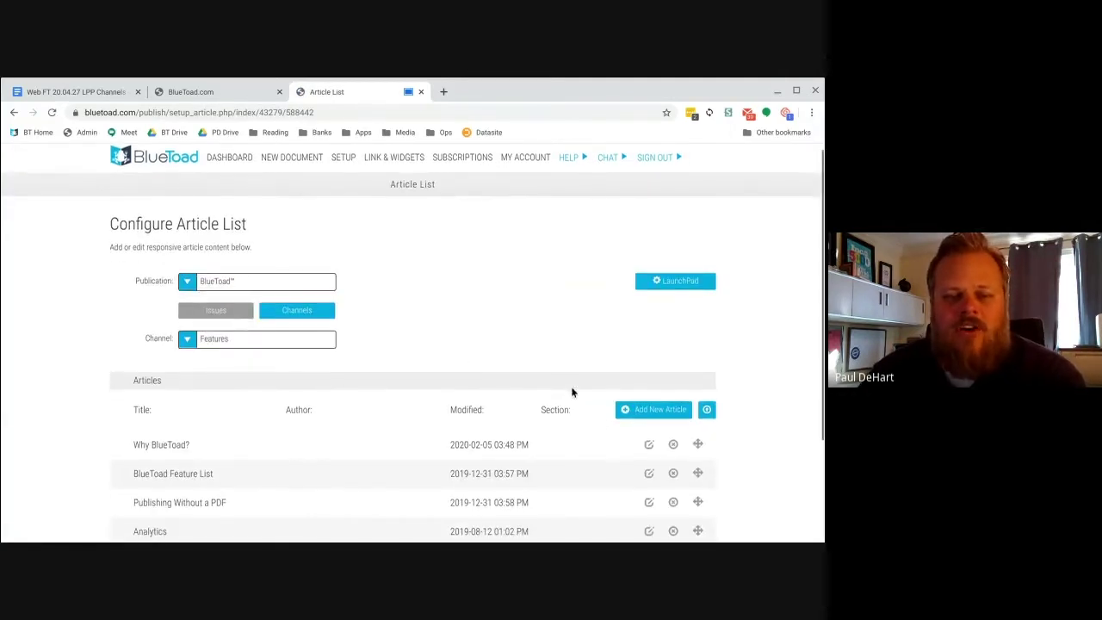
scroll(403, 417, "down", 3)
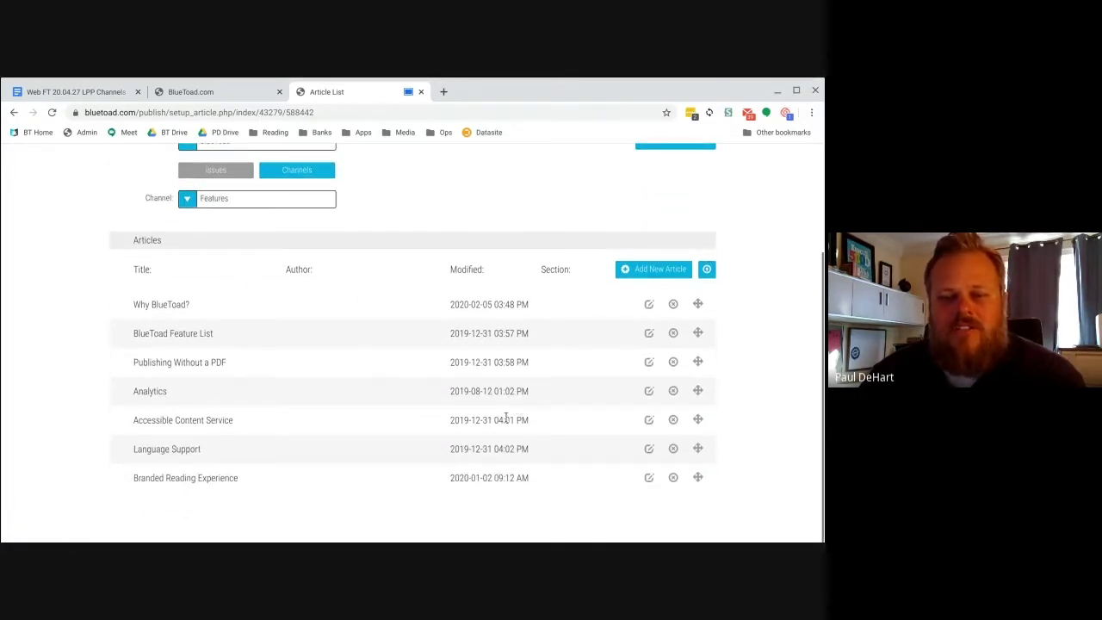
left_click(661, 273)
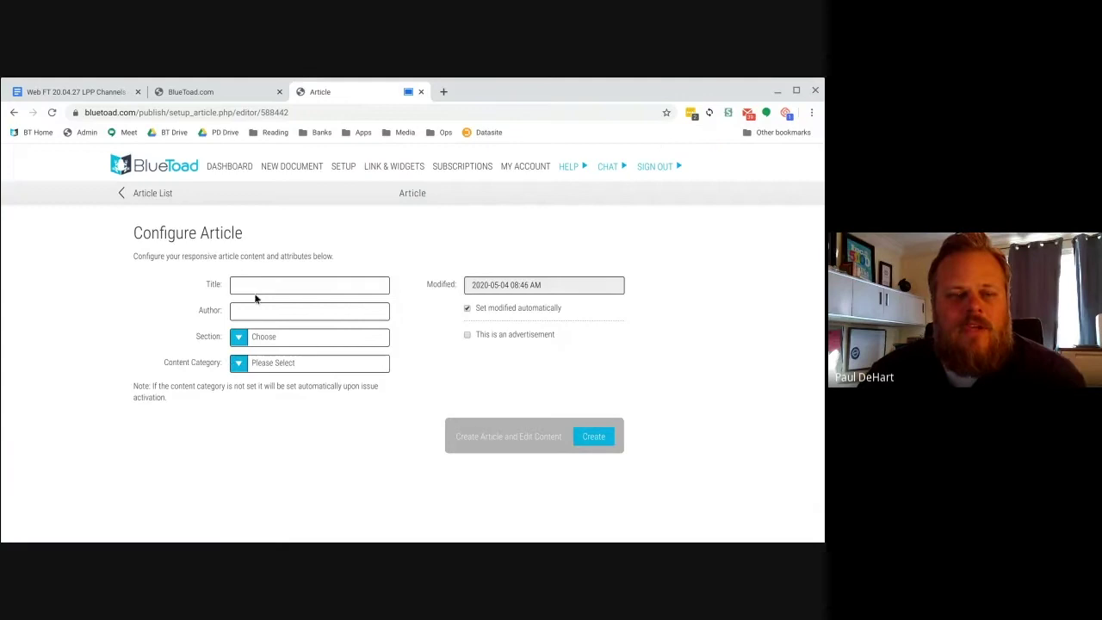
left_click(260, 286)
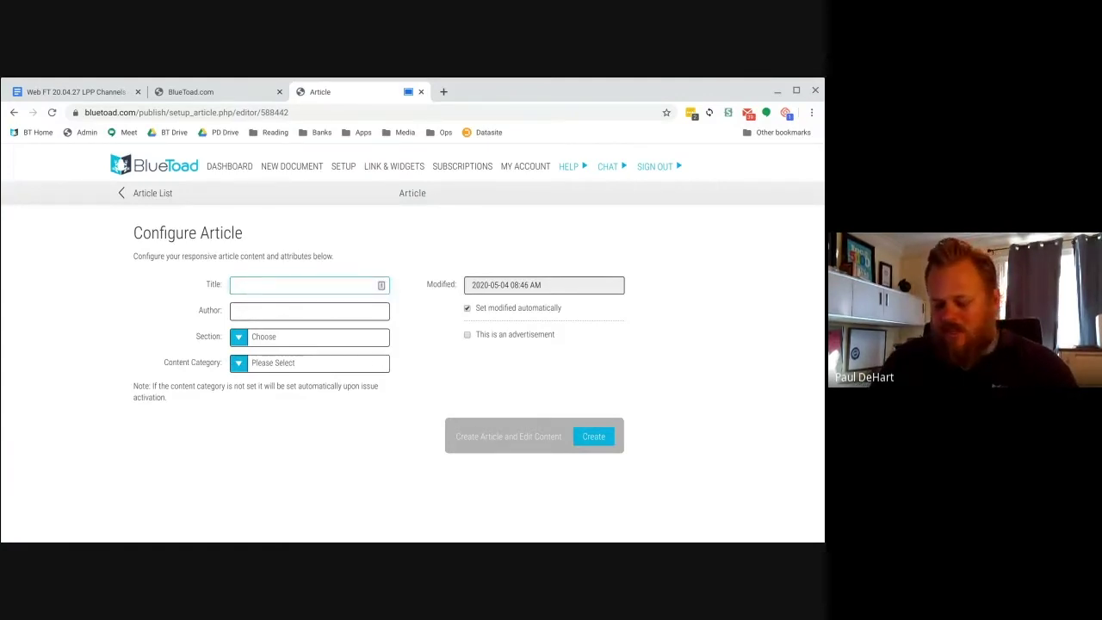
type("Content C")
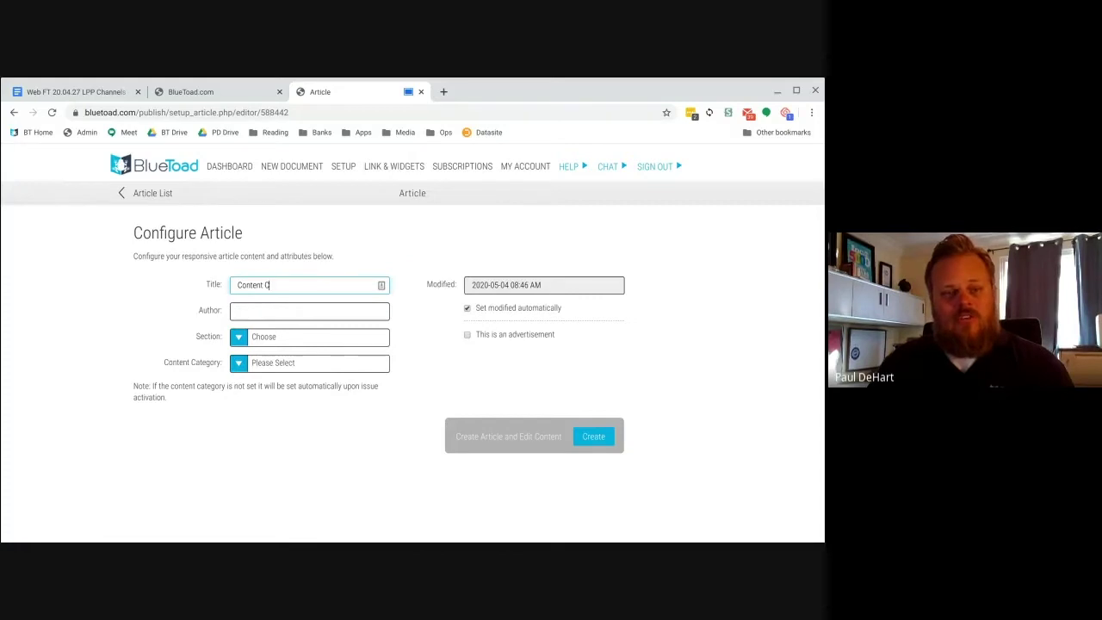
type("hannels")
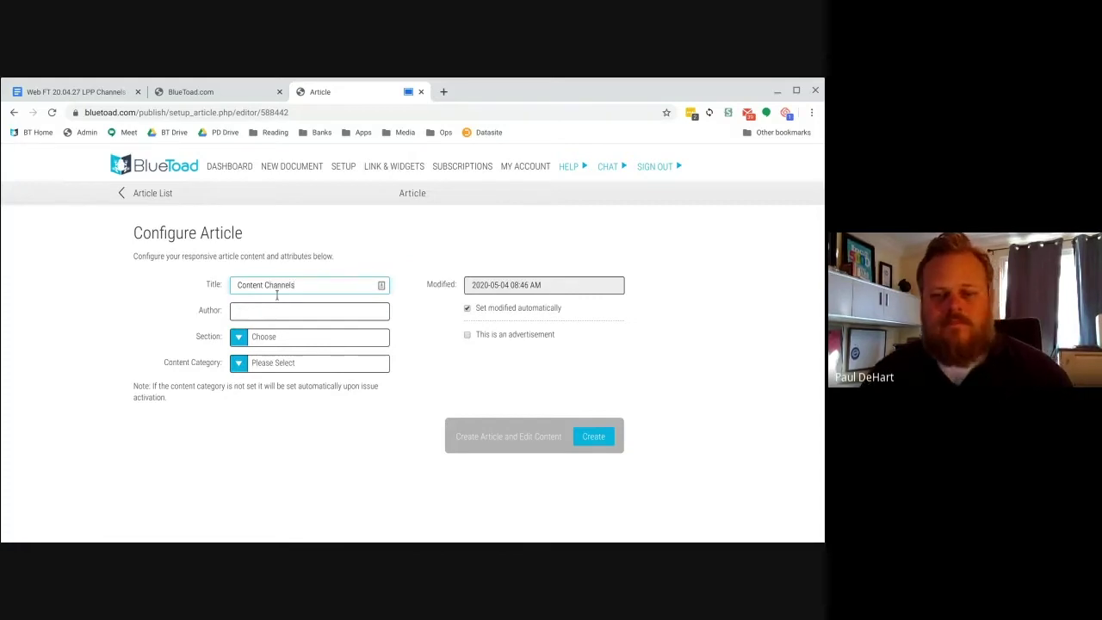
left_click(597, 439)
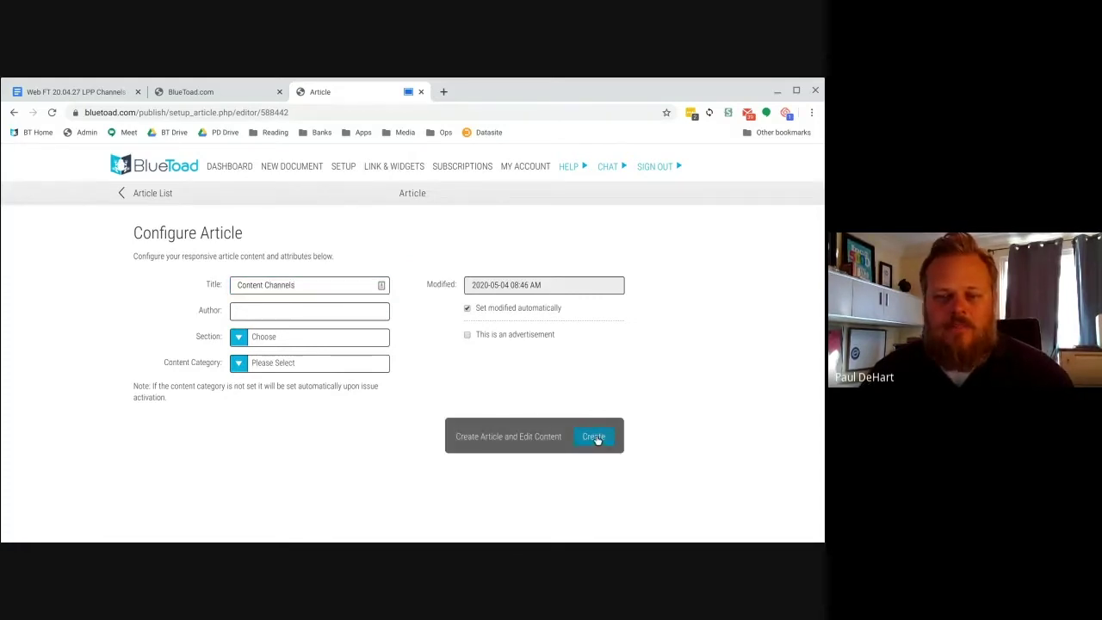
Step: Upload two images to the article's image setup, starting with the preview image of three phone screens
scroll(439, 423, "down", 2)
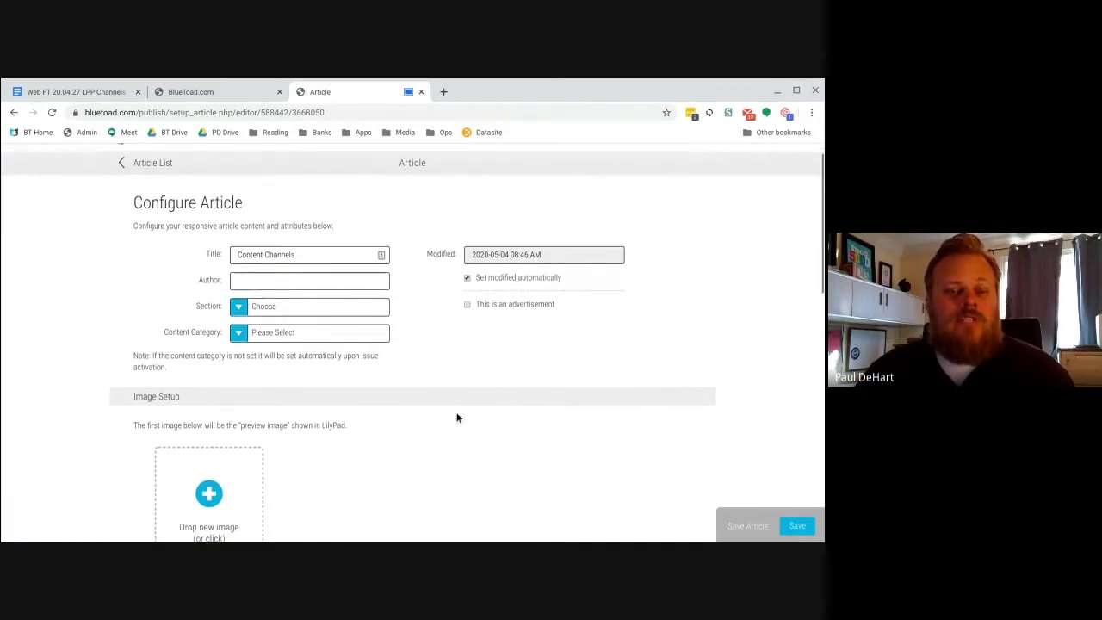
scroll(446, 415, "down", 2)
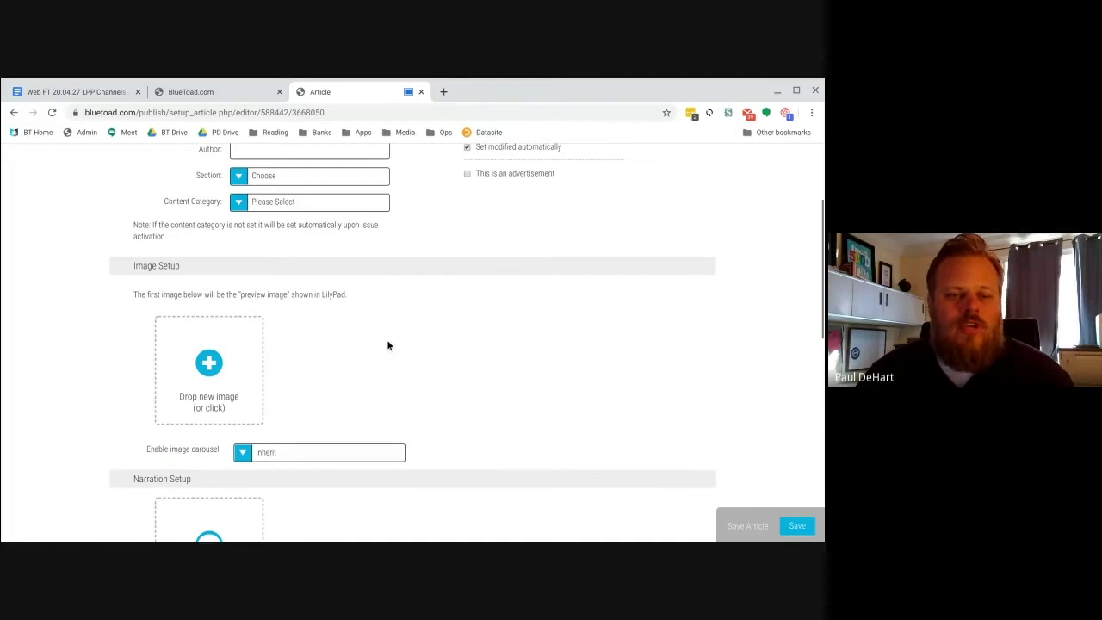
left_click(207, 370)
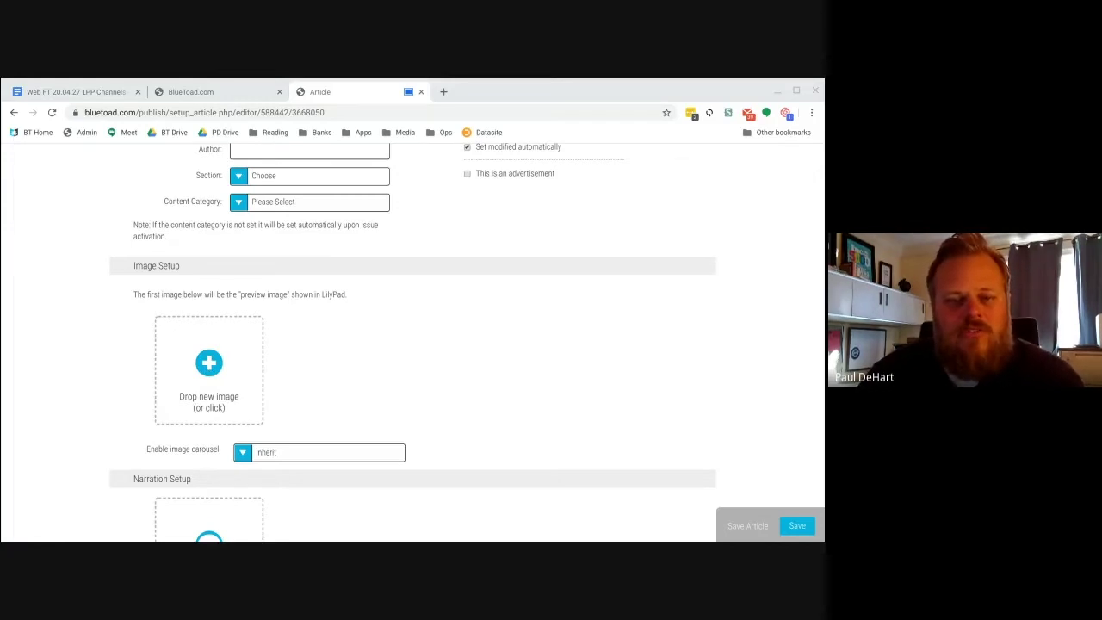
key("Return")
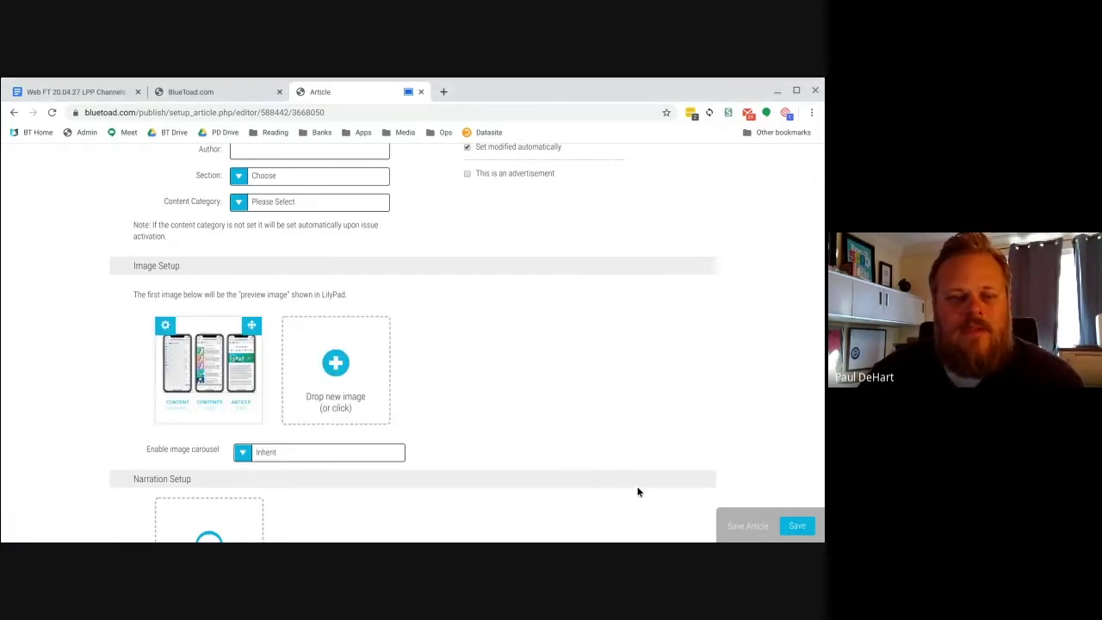
left_click(334, 363)
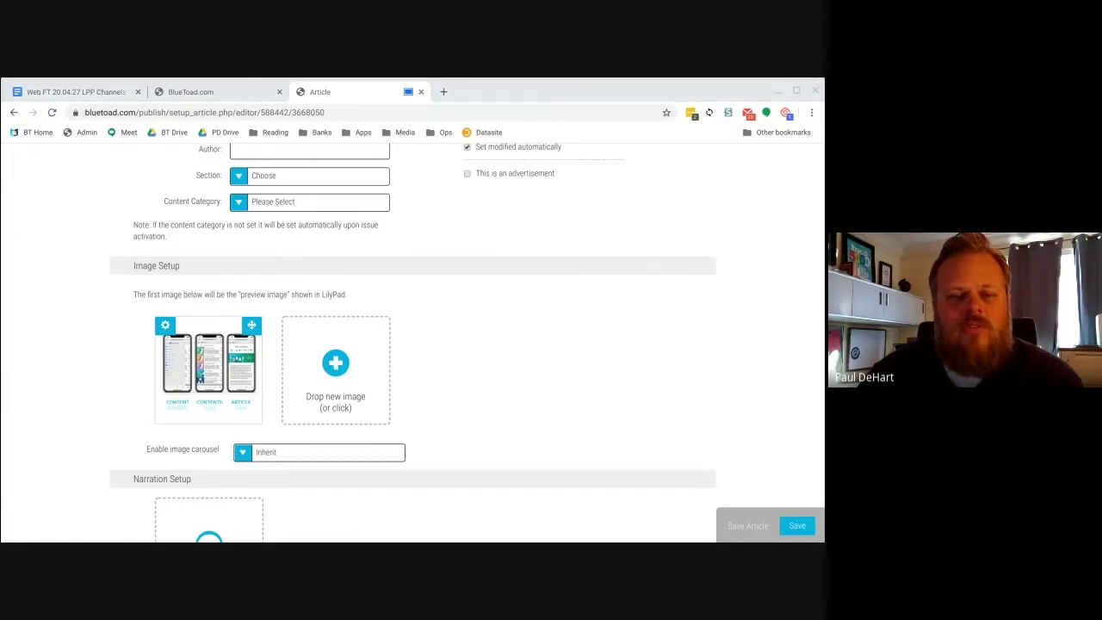
key("Return")
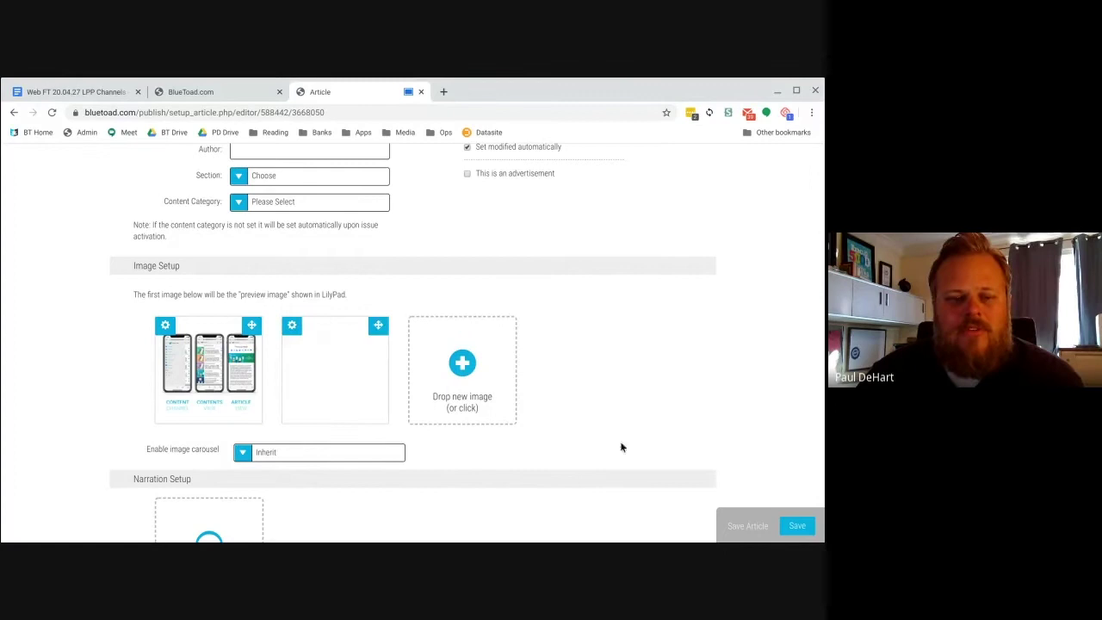
Step: Insert the second uploaded image into the source of the article body
scroll(617, 423, "down", 2)
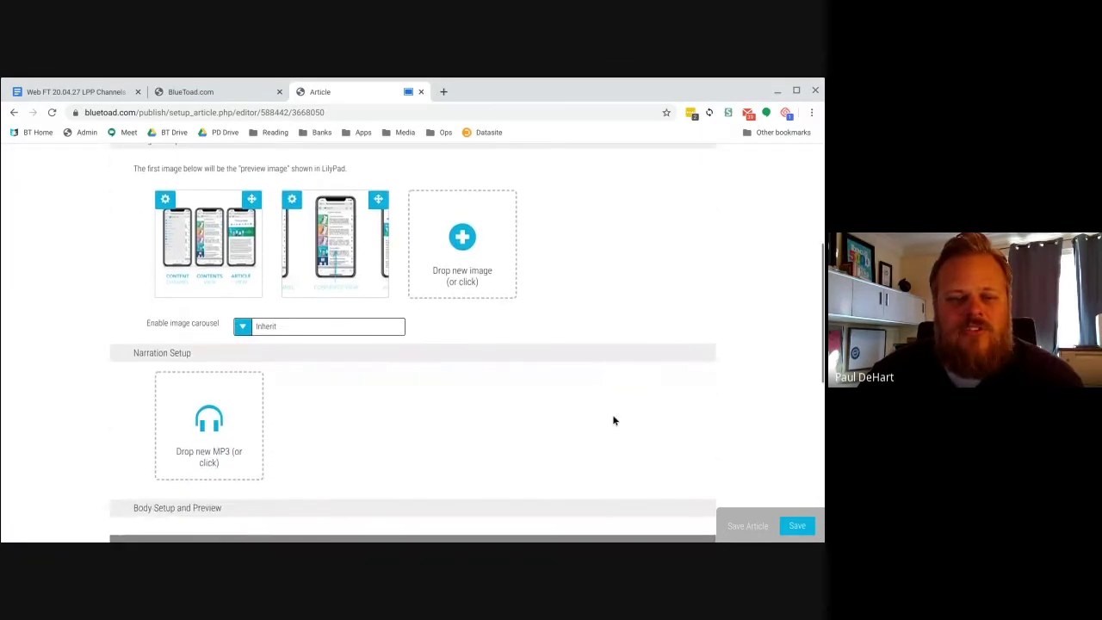
scroll(613, 421, "down", 1)
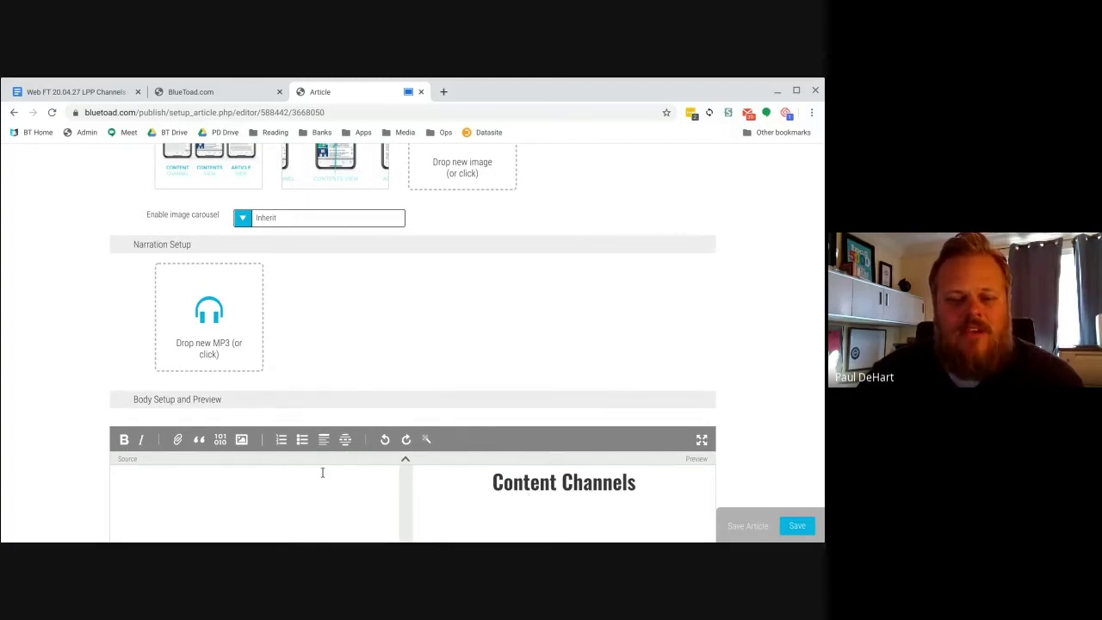
scroll(385, 334, "up", 1)
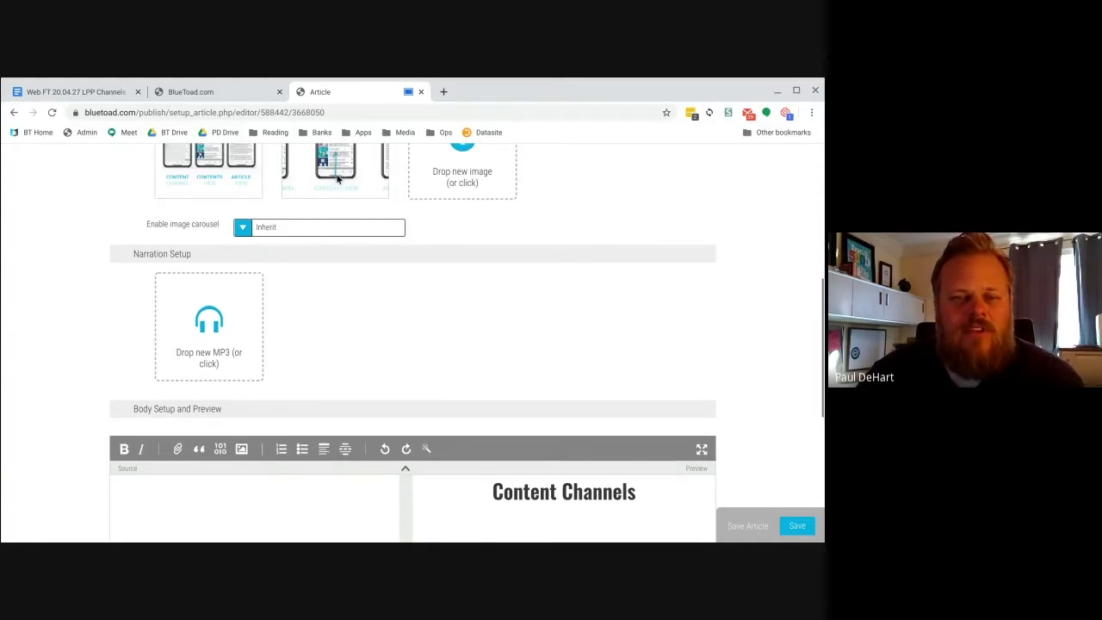
left_click_drag(338, 178, 164, 491)
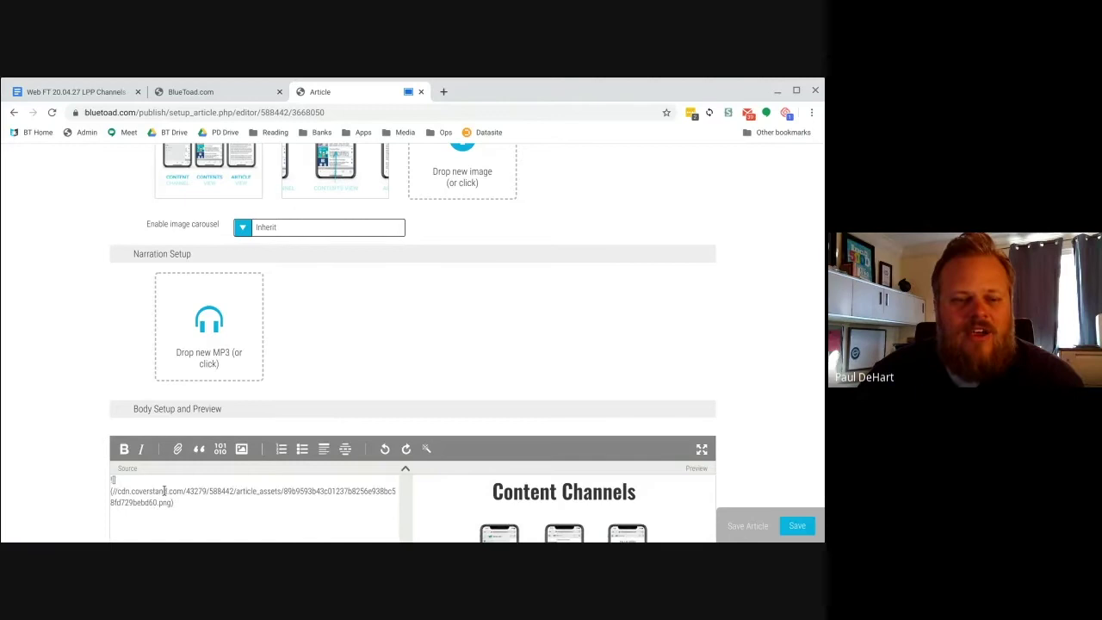
scroll(407, 492, "down", 1)
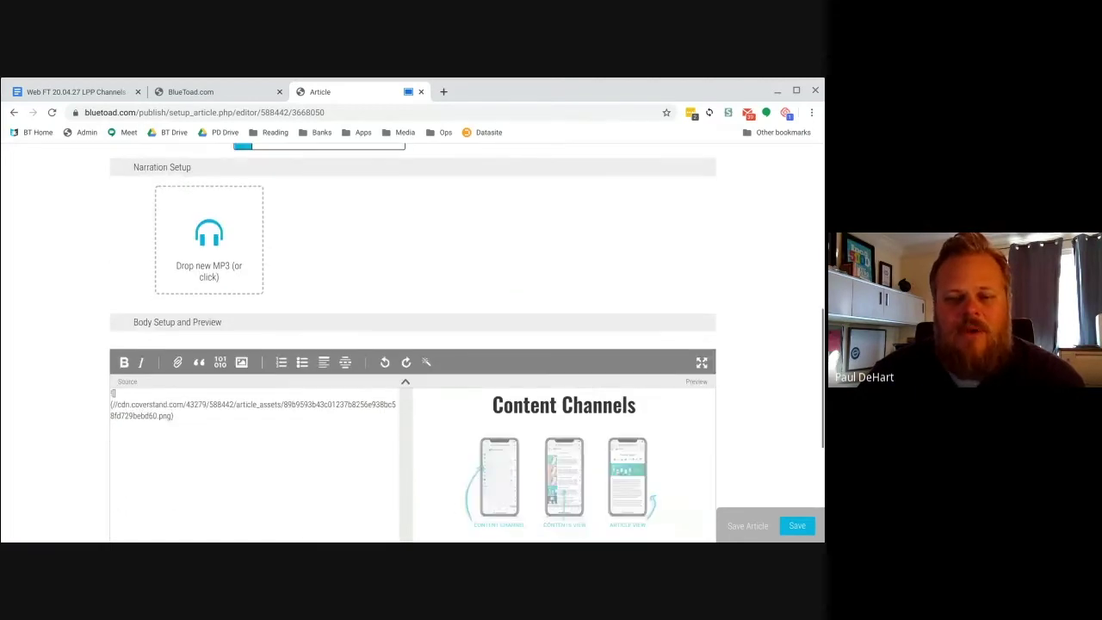
scroll(219, 475, "down", 1)
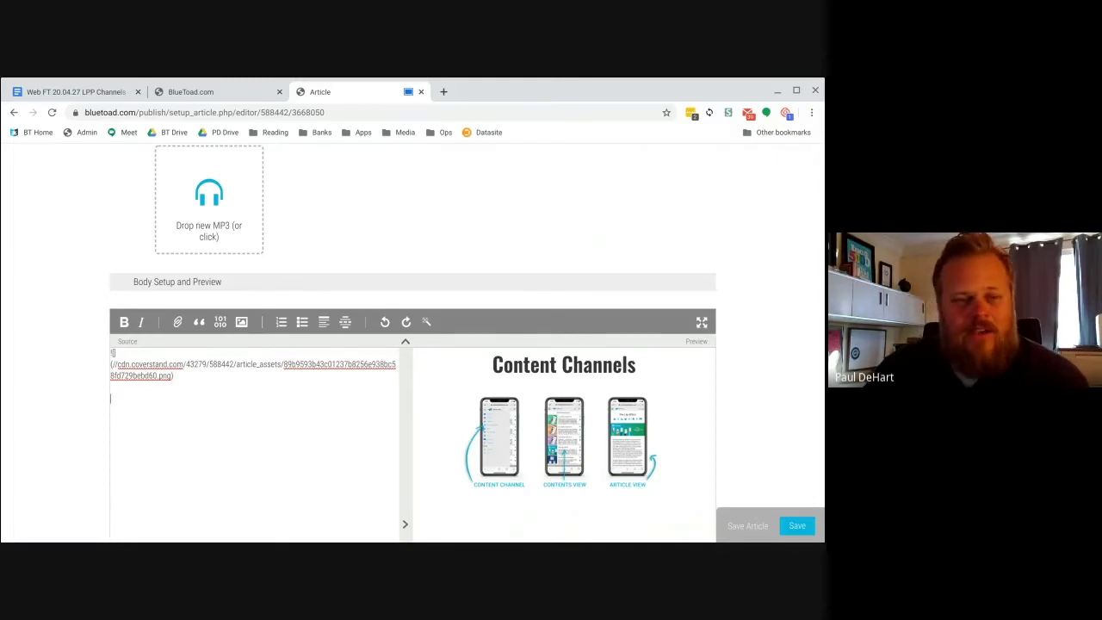
scroll(62, 478, "up", 1)
scroll(226, 485, "down", 3)
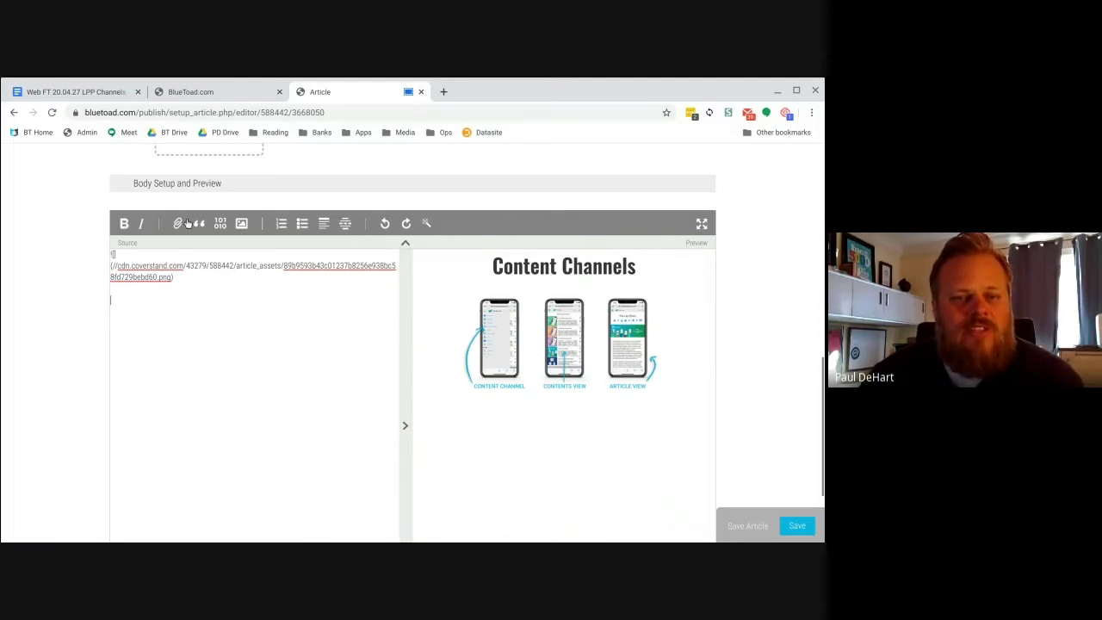
Step: Switch to the Google Docs document "Web FT 20.04.27 LPP Channels" and copy its selected article text
left_click(91, 91)
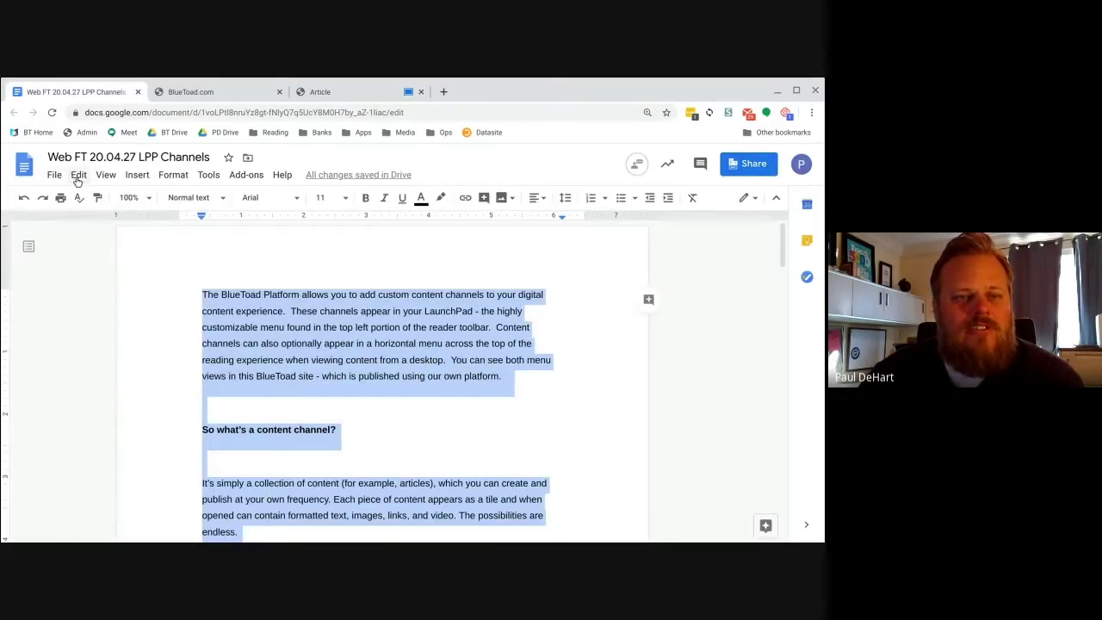
right_click(343, 316)
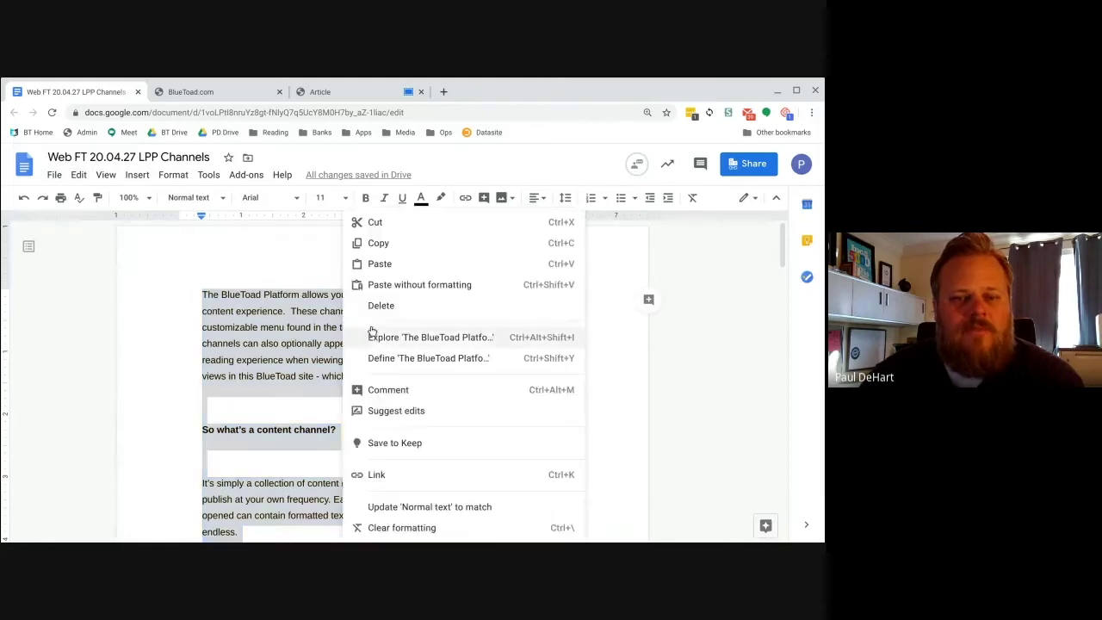
left_click(387, 247)
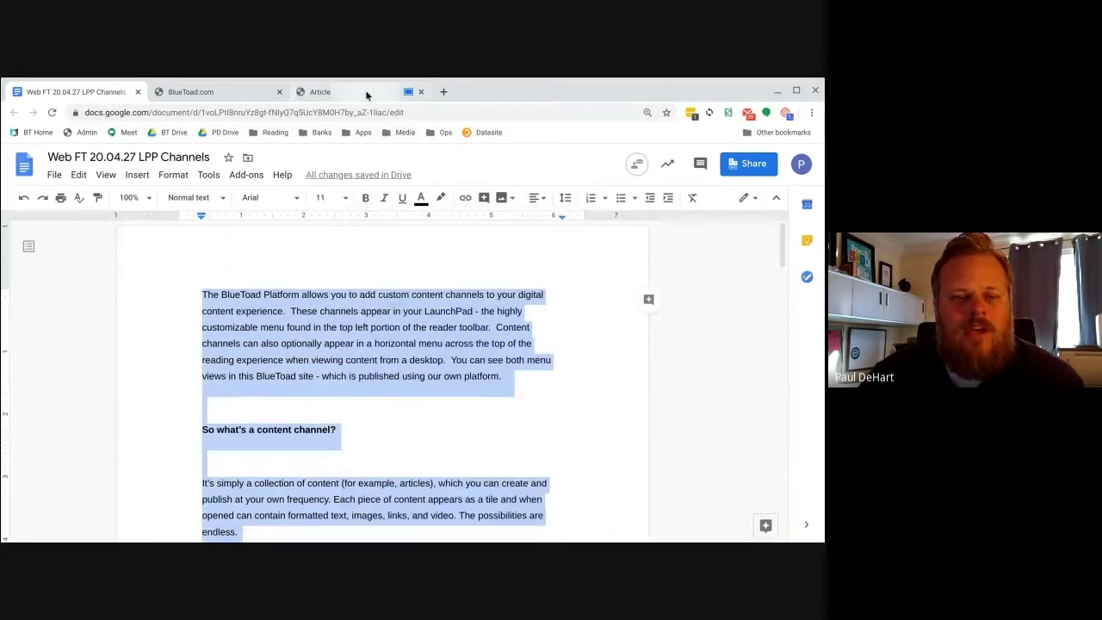
Step: Return to the article editor and paste the copied document text into the body source below the inserted image
left_click(320, 91)
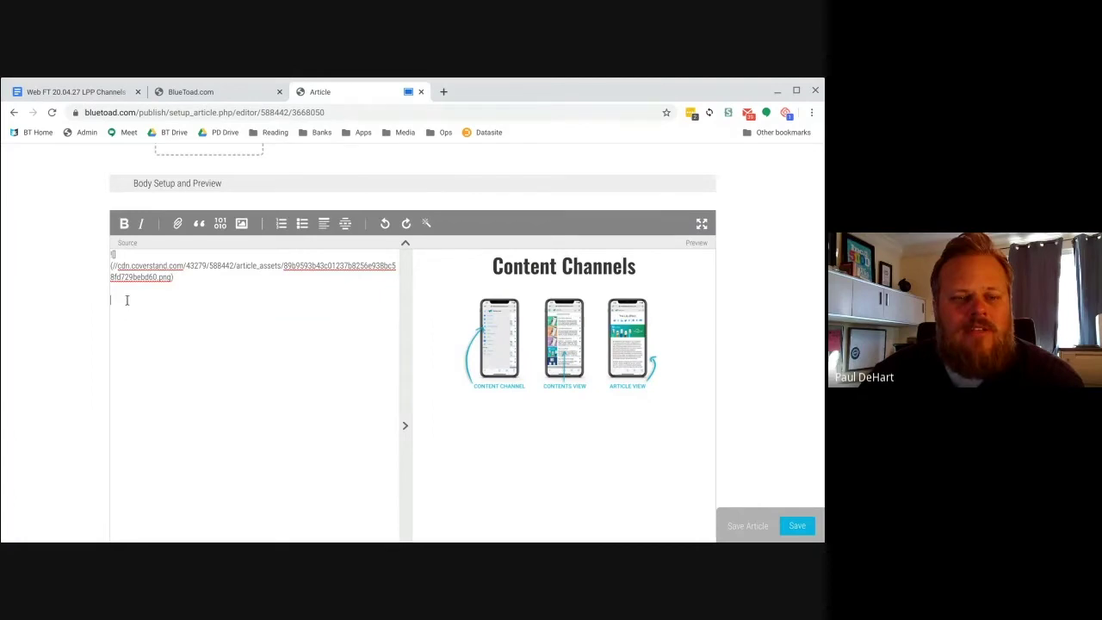
key("ctrl+v")
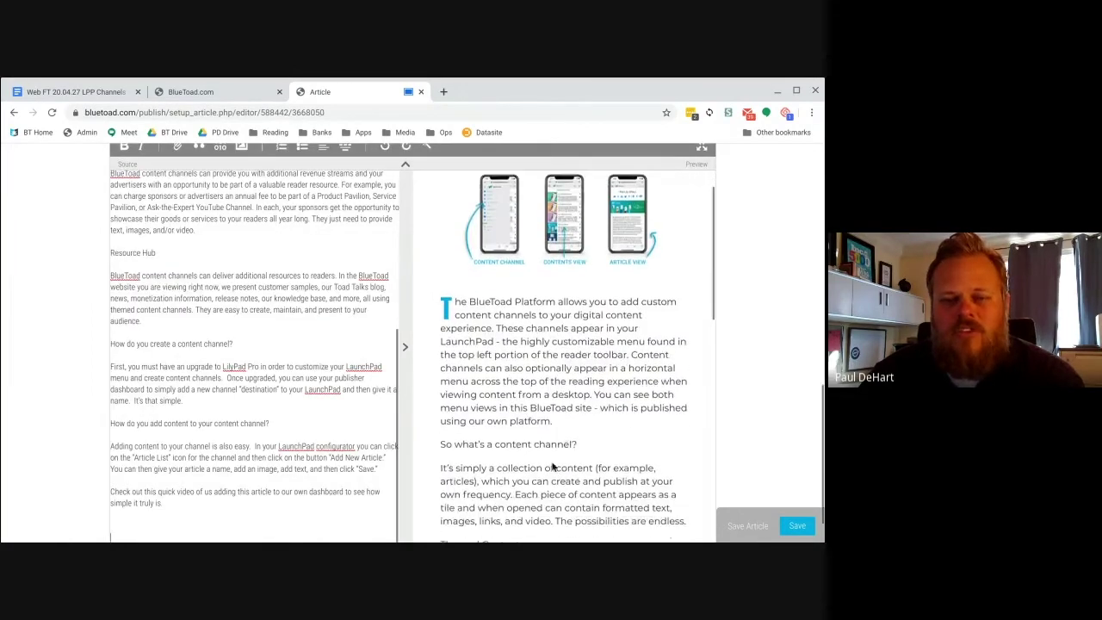
scroll(553, 466, "down", 3)
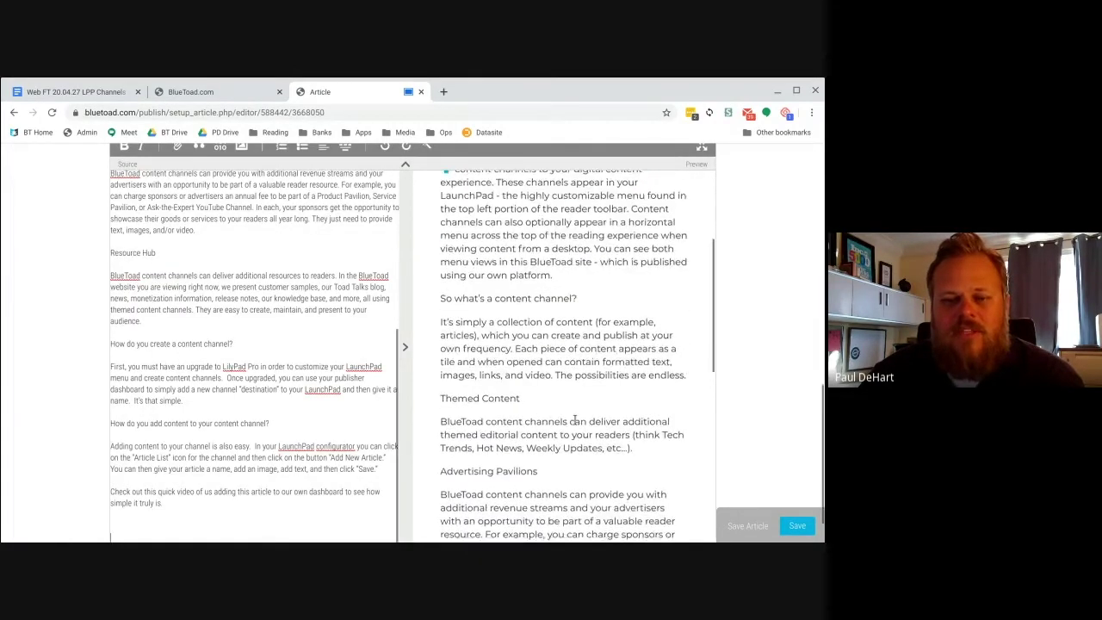
scroll(575, 420, "down", 3)
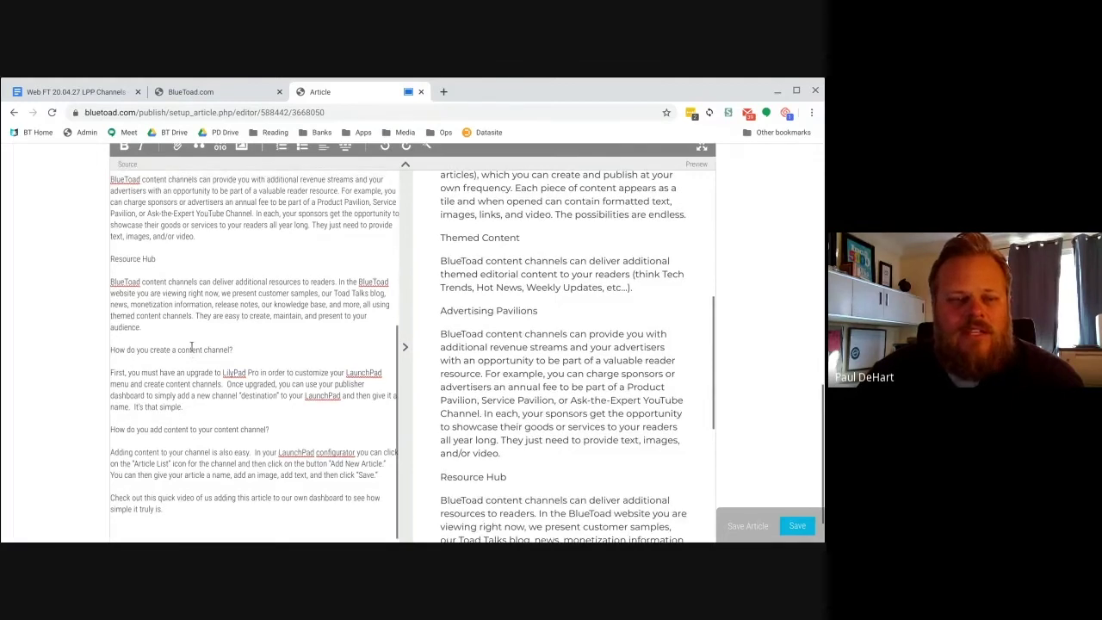
Step: Format the line "So what's a content channel?" as a heading in the body source
scroll(191, 346, "up", 6)
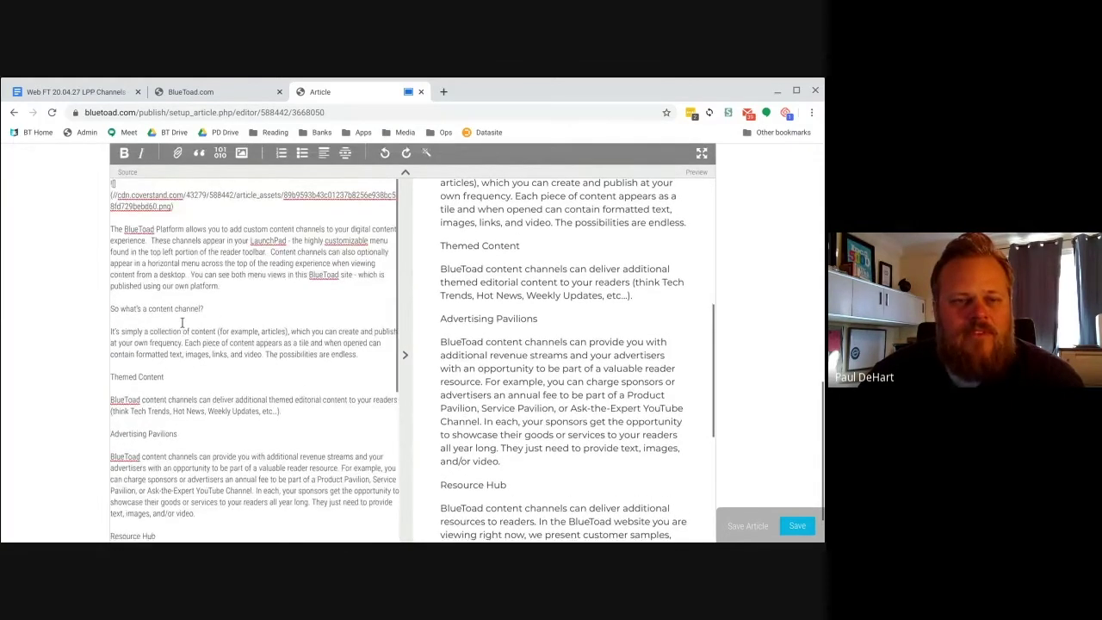
scroll(182, 323, "up", 1)
left_click_drag(204, 346, 90, 350)
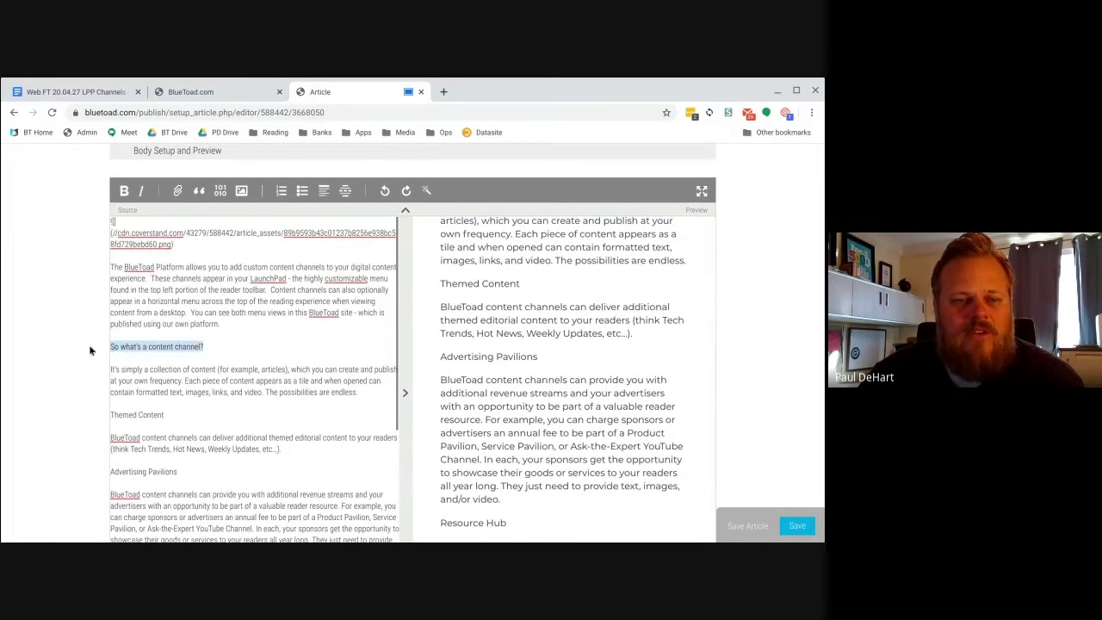
left_click(322, 195)
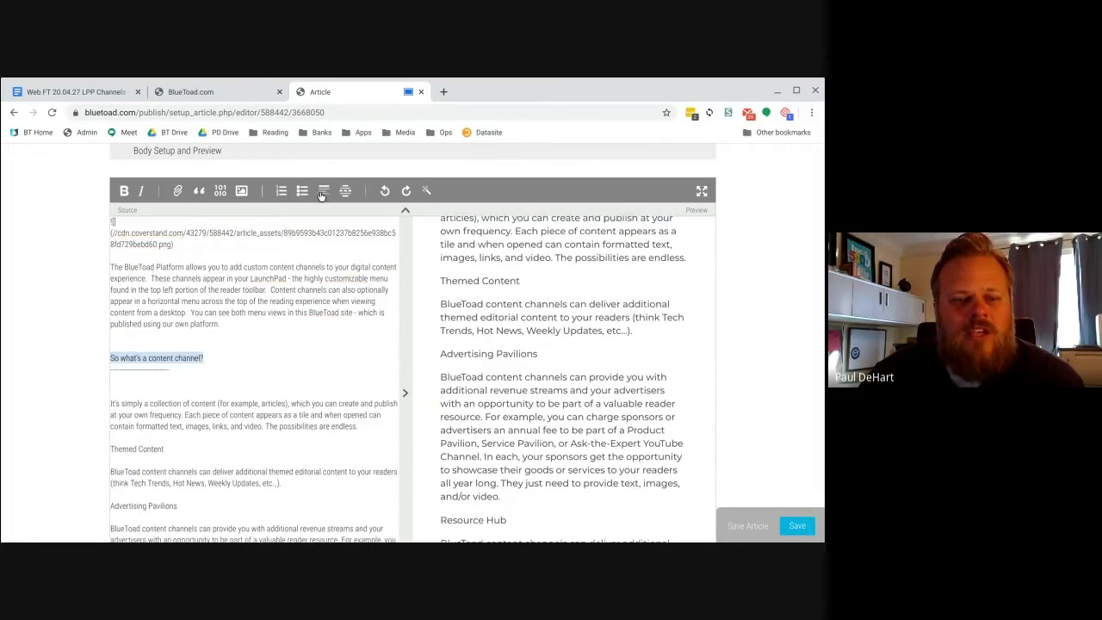
scroll(534, 379, "up", 3)
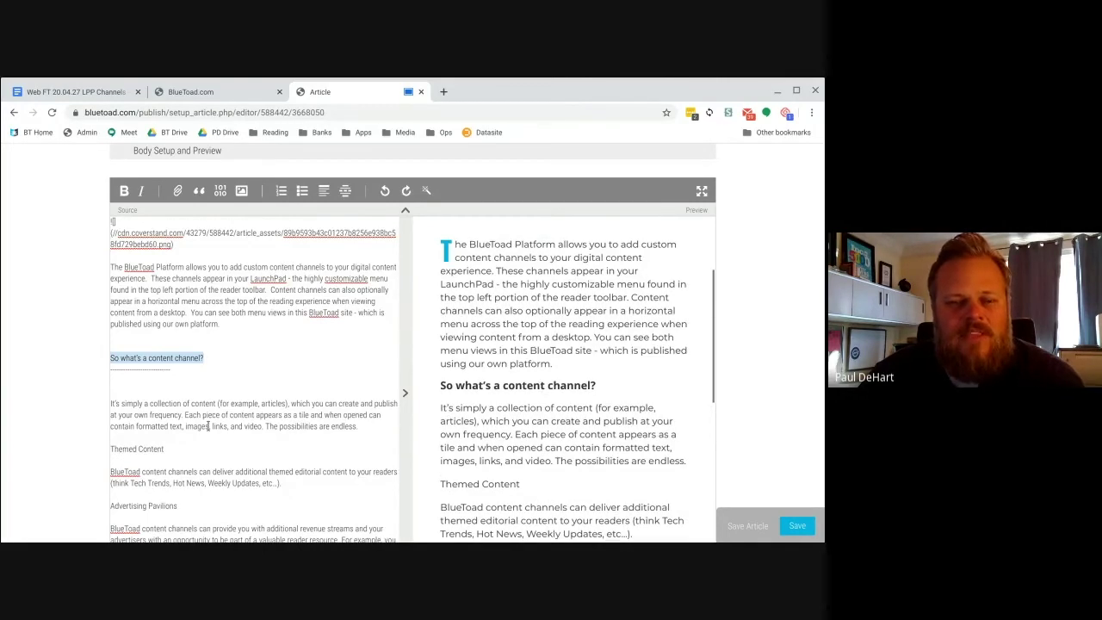
Step: Make the subheadings "Themed Content", "Advertising Pavilions" and "Resource Hub" bold in the body source
scroll(208, 426, "down", 3)
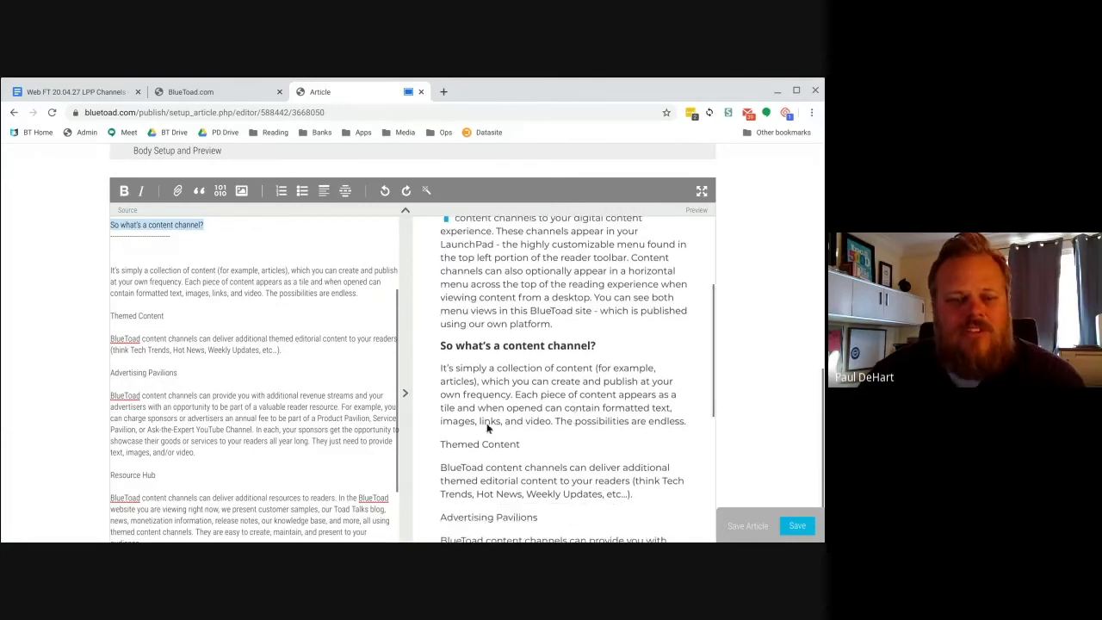
left_click_drag(175, 317, 104, 317)
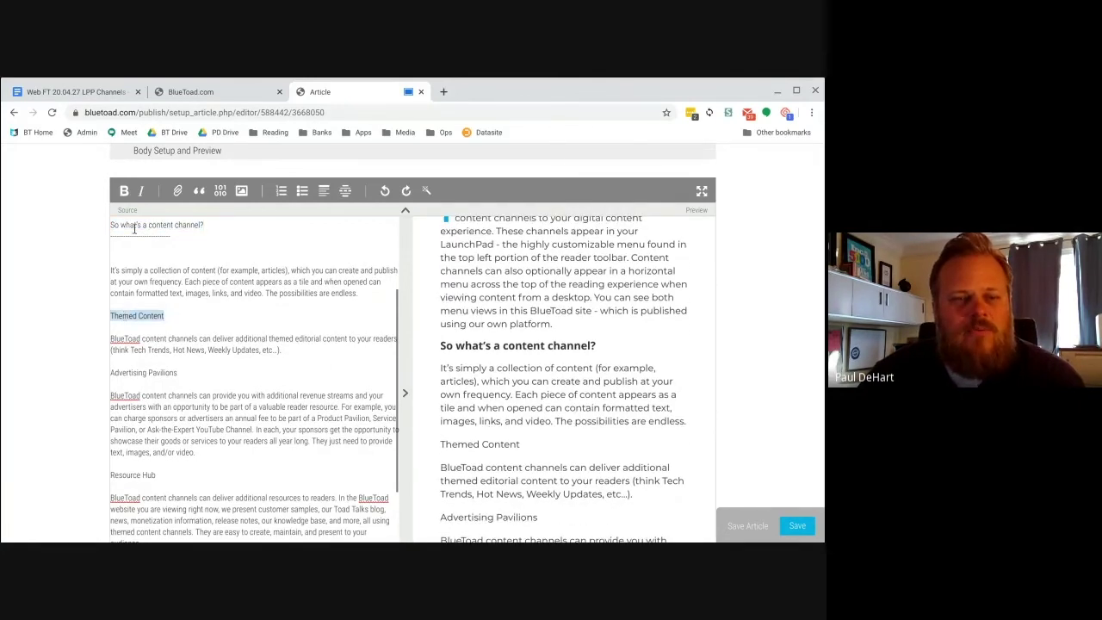
key("ctrl+b")
left_click_drag(178, 372, 105, 373)
left_click(123, 191)
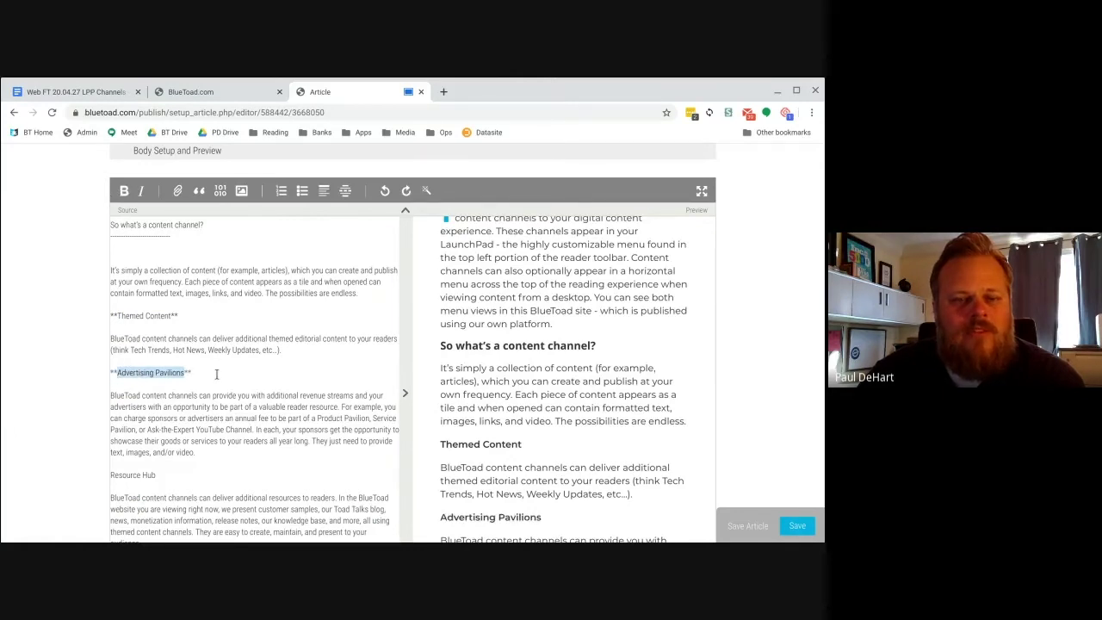
scroll(217, 379, "down", 1)
left_click_drag(162, 399, 110, 399)
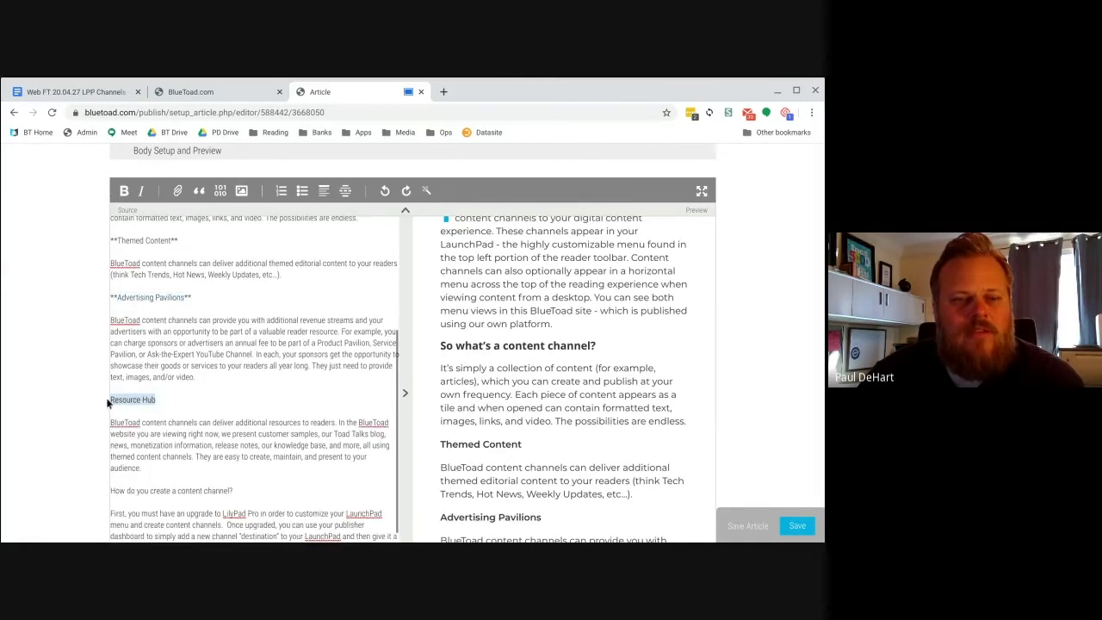
left_click(124, 190)
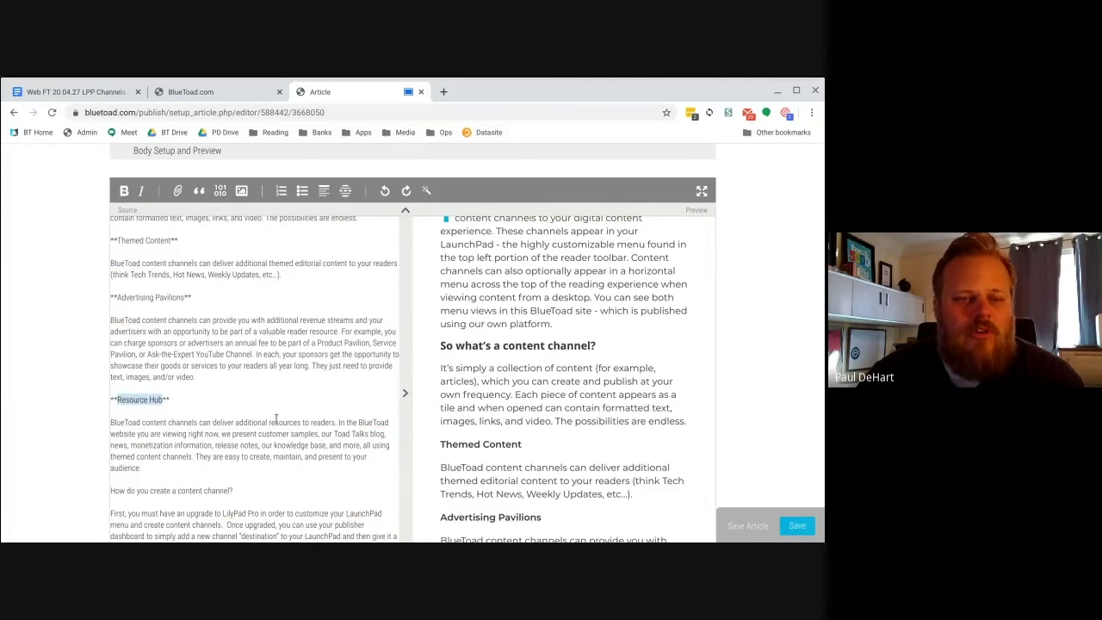
Step: Format "How do you create a content channel?" and "How do you add content to your content channel?" as headings
scroll(249, 418, "down", 1)
scroll(249, 418, "down", 1)
scroll(534, 419, "down", 4)
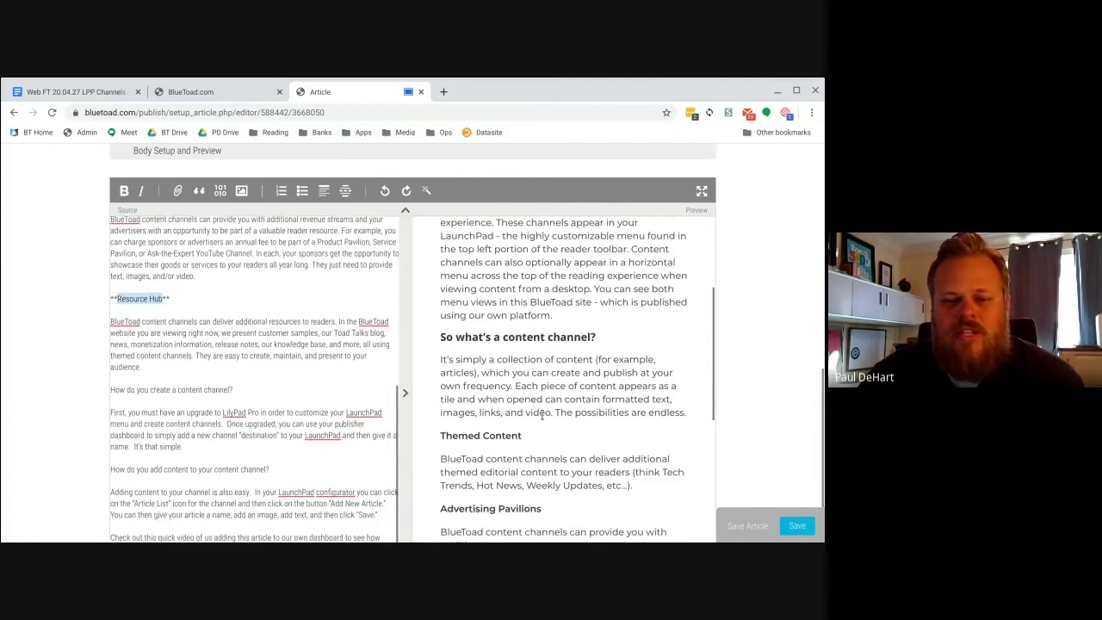
scroll(541, 420, "down", 4)
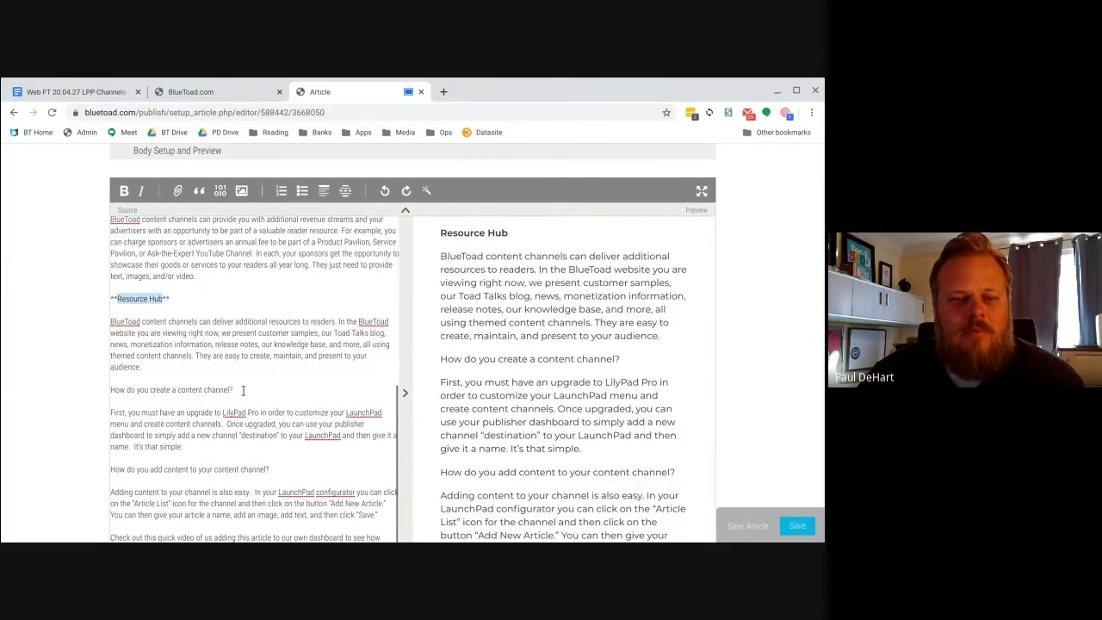
left_click_drag(243, 390, 98, 391)
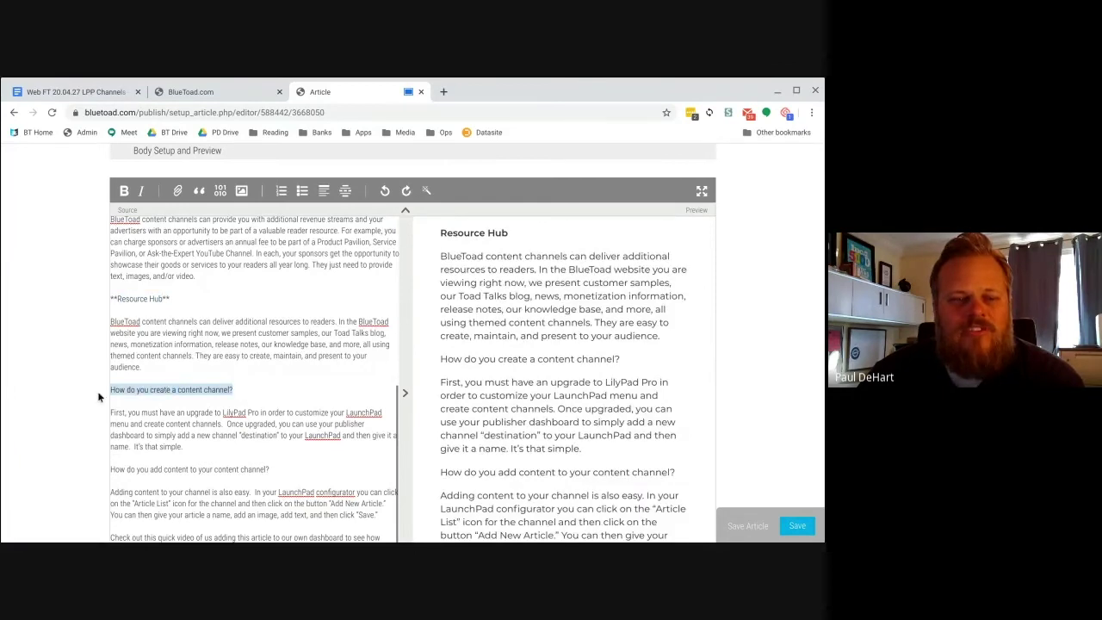
left_click(323, 196)
scroll(328, 398, "down", 1)
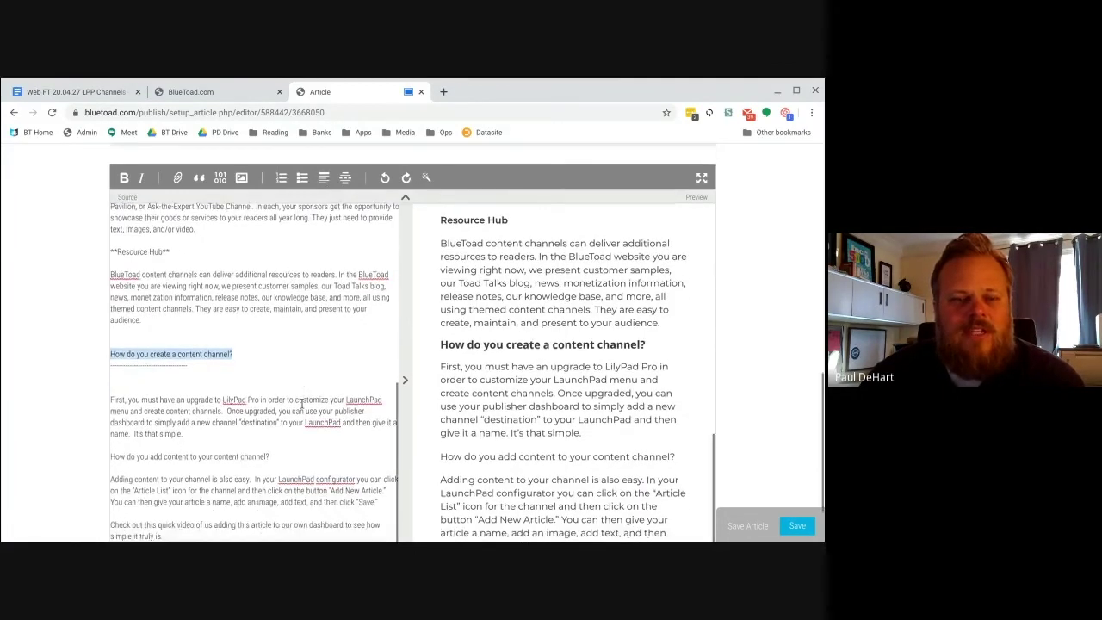
scroll(302, 405, "down", 1)
left_click_drag(270, 382, 103, 389)
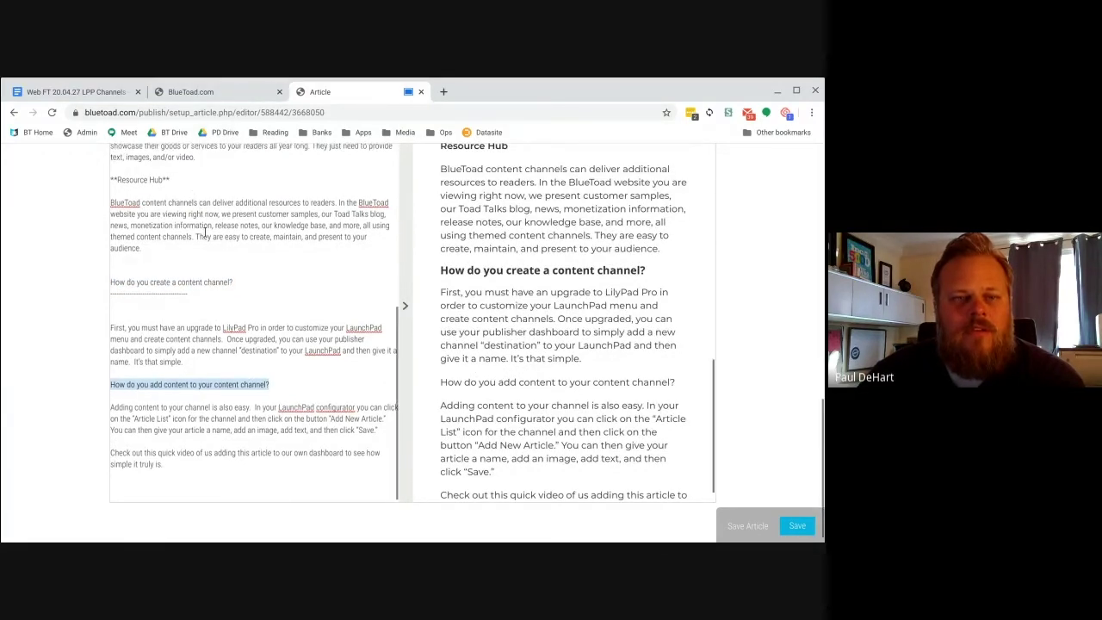
scroll(208, 234, "up", 1)
scroll(86, 248, "up", 2)
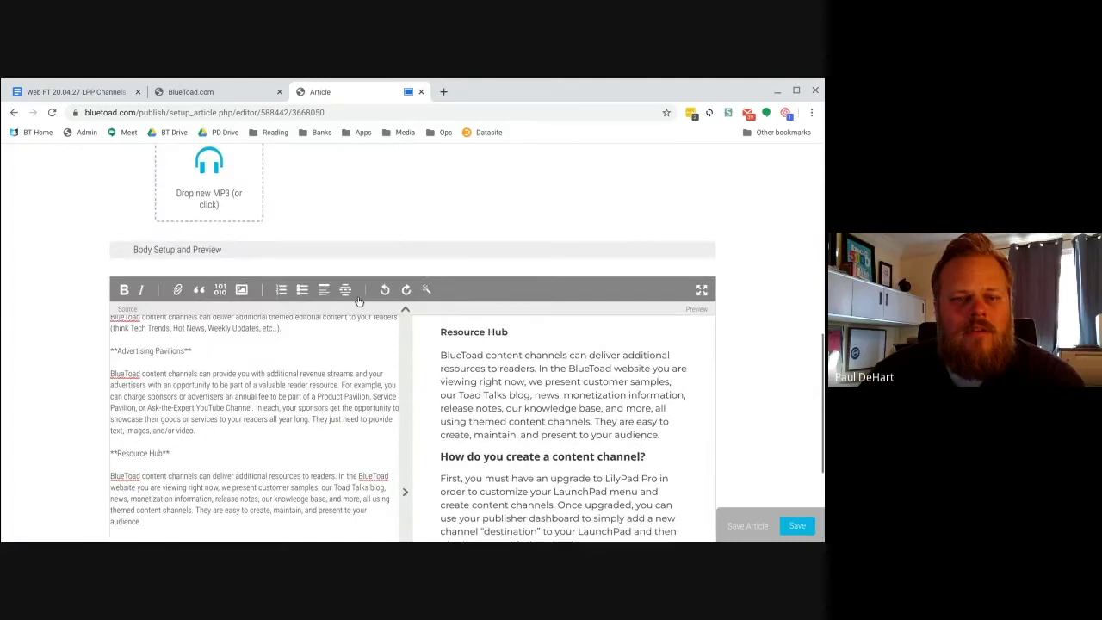
scroll(328, 293, "down", 2)
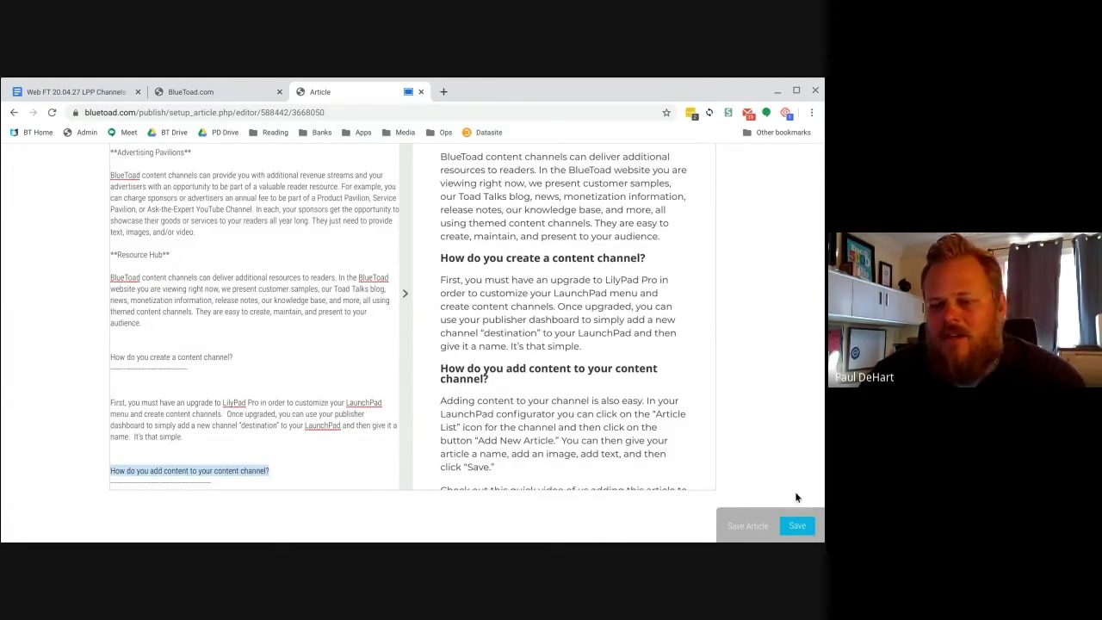
Step: Save the "Content Channels" article and go back to the start of its configuration page
left_click(804, 527)
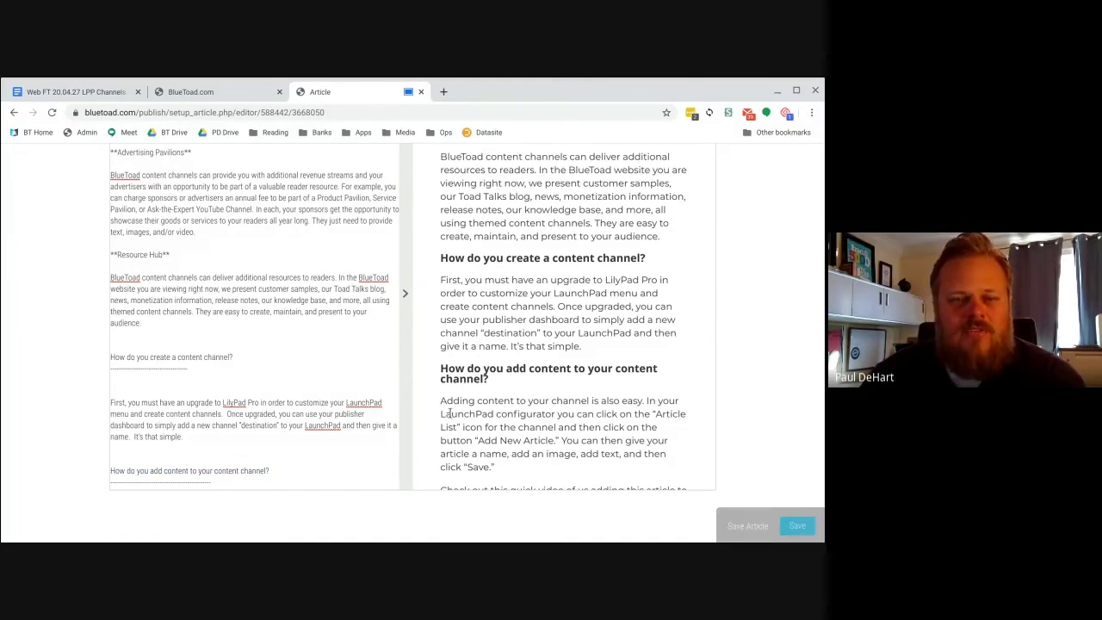
scroll(61, 346, "up", 10)
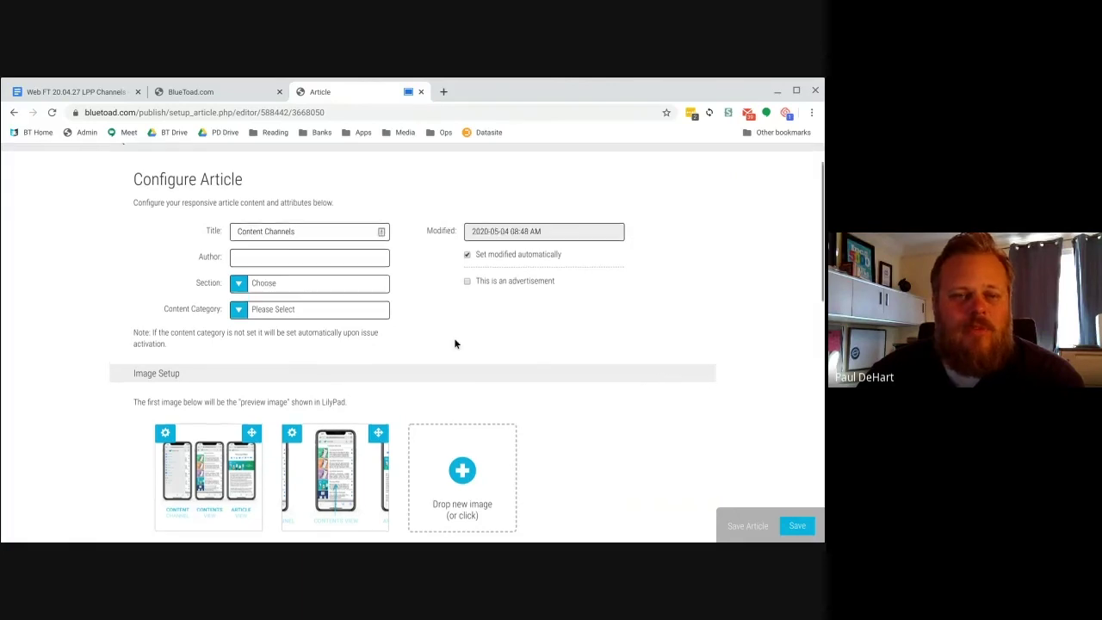
scroll(455, 344, "up", 2)
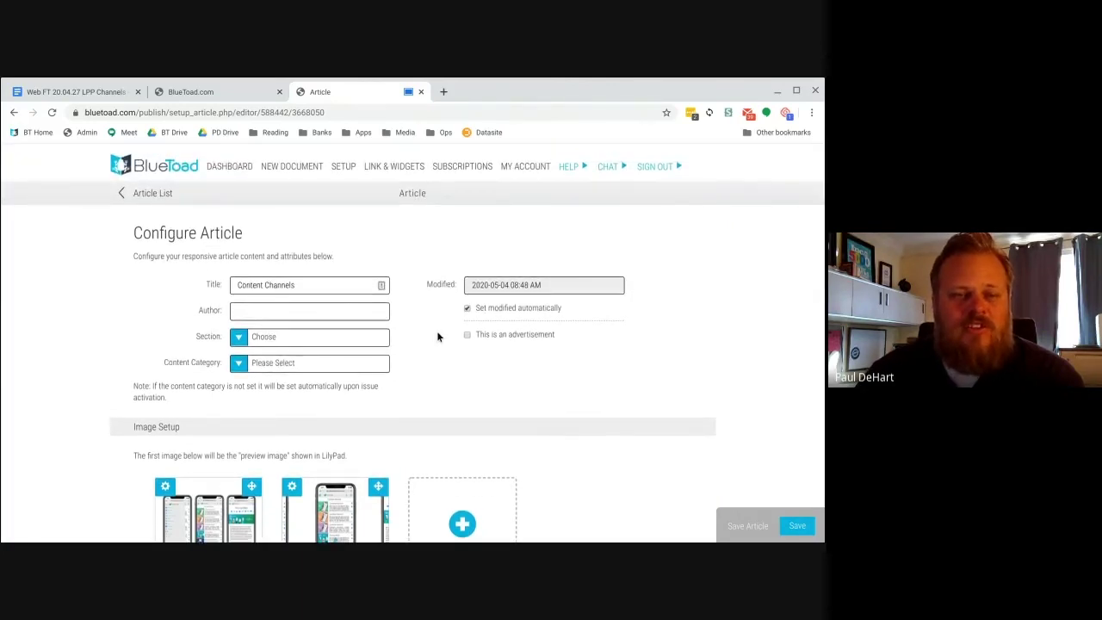